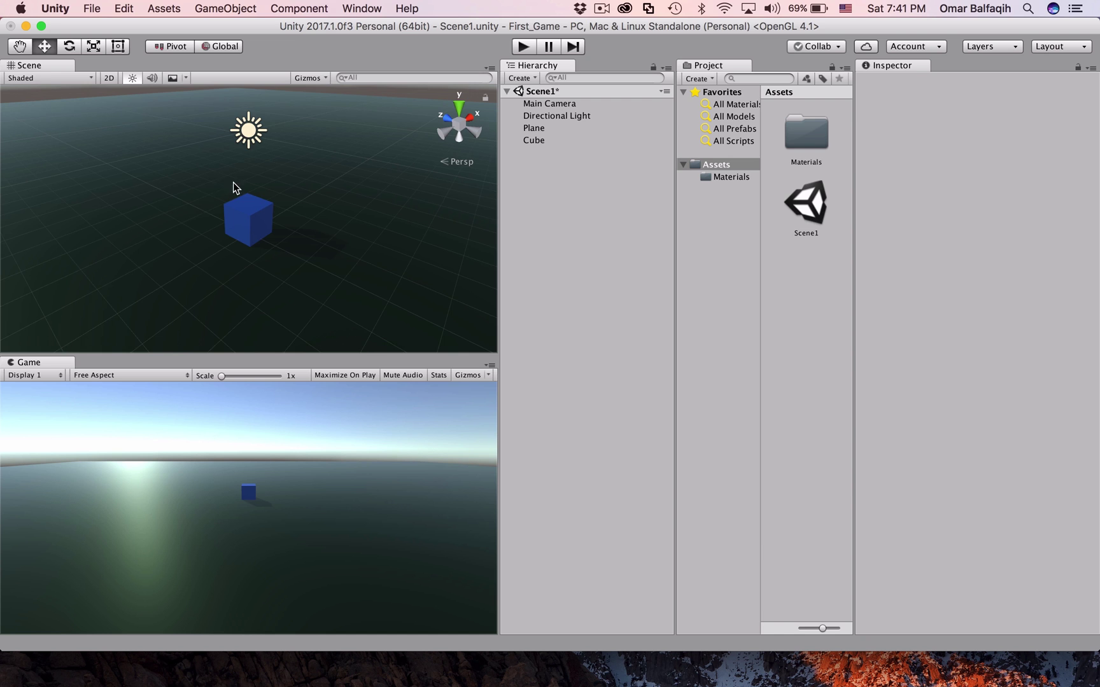
Step: Zoom out the Scene view and select the blue cube to show its components in the Inspector
scroll(196, 203, "down", 3)
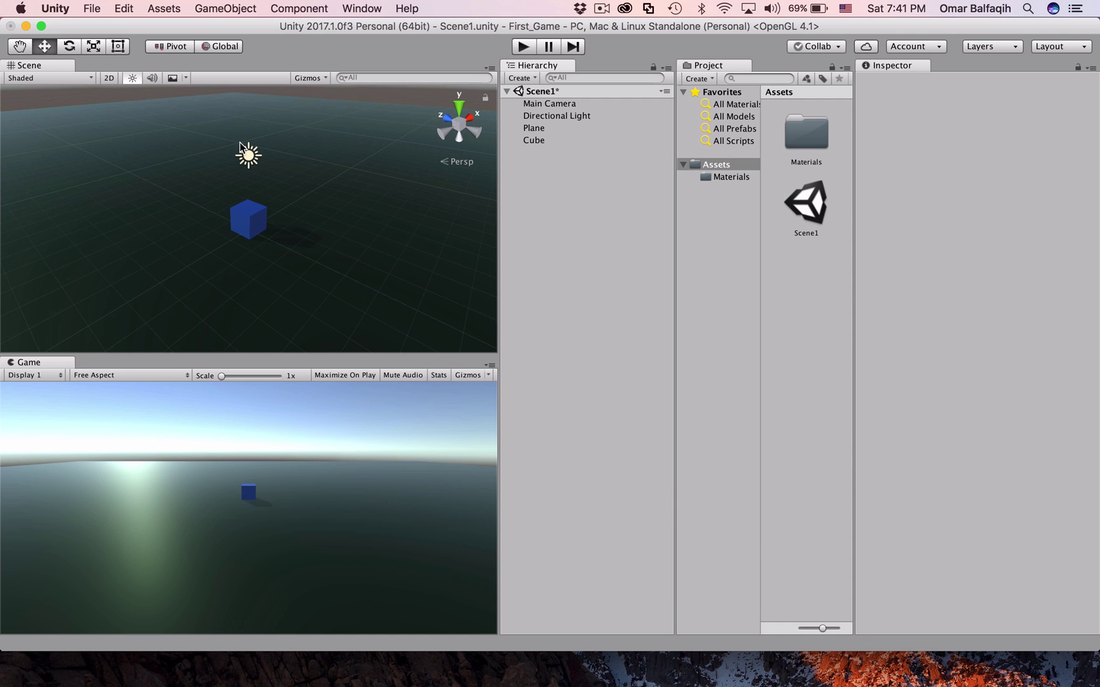
left_click(256, 224)
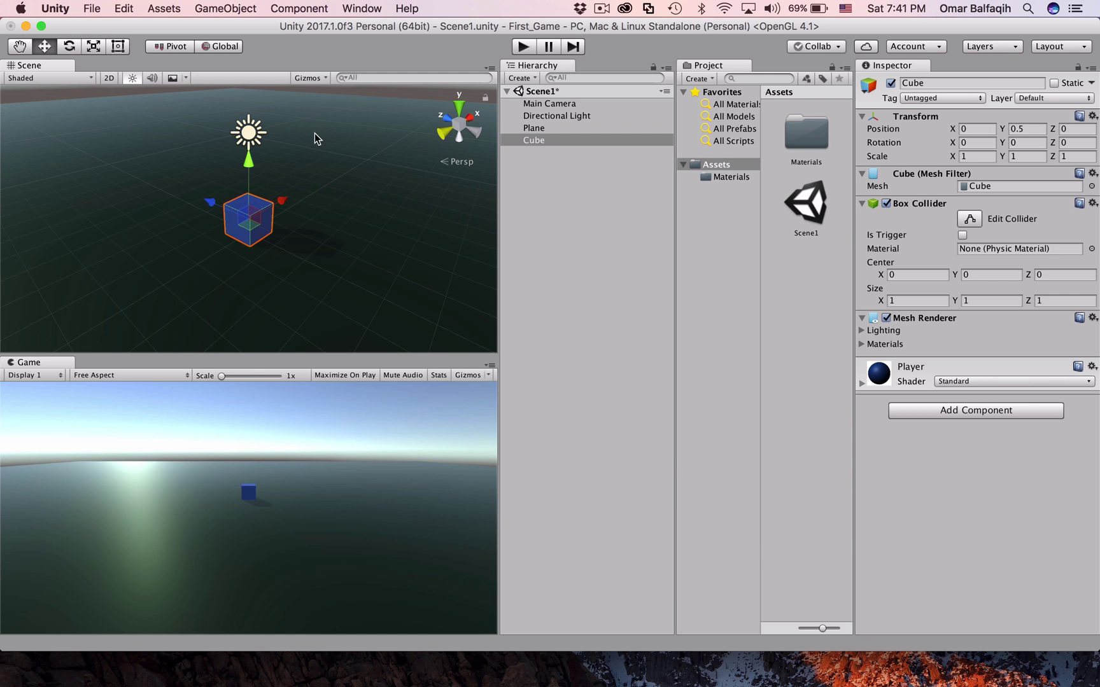
Step: Raise the cube to Position Y 1.63 and run the scene briefly in Play mode
left_click_drag(250, 167, 290, 130)
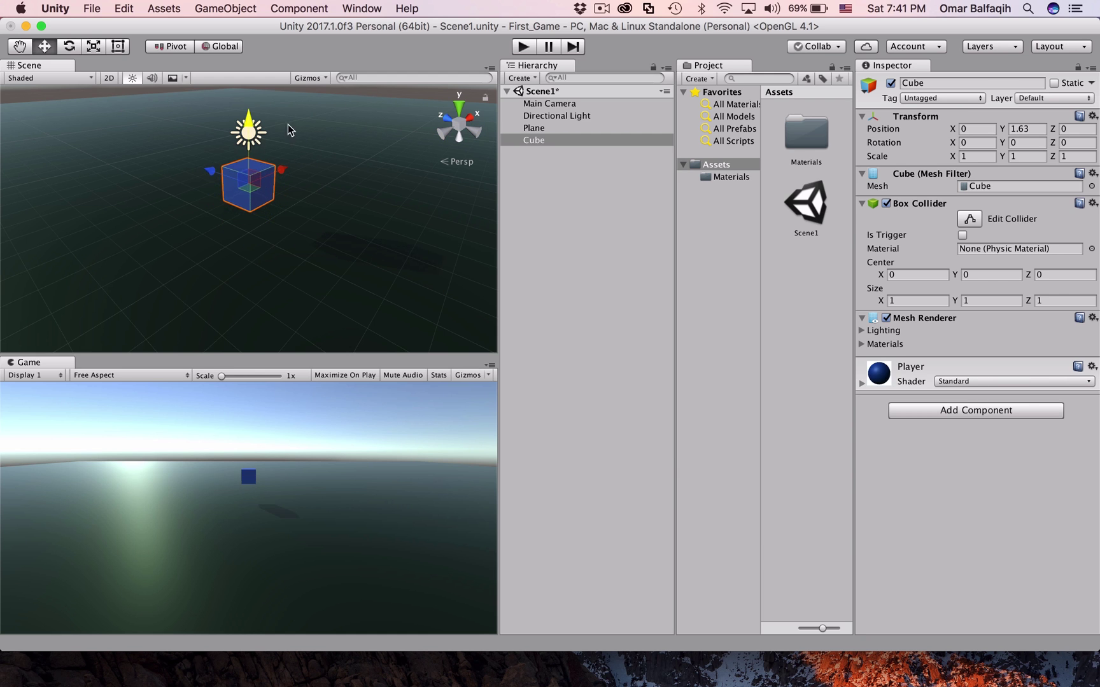
left_click(522, 47)
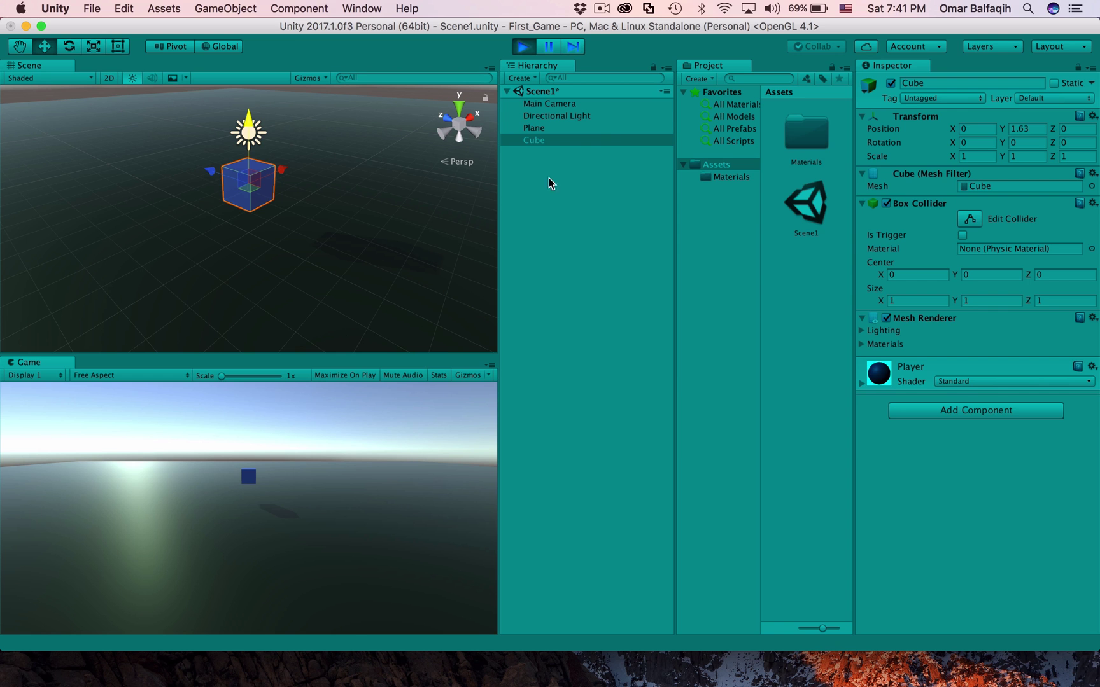
left_click(522, 47)
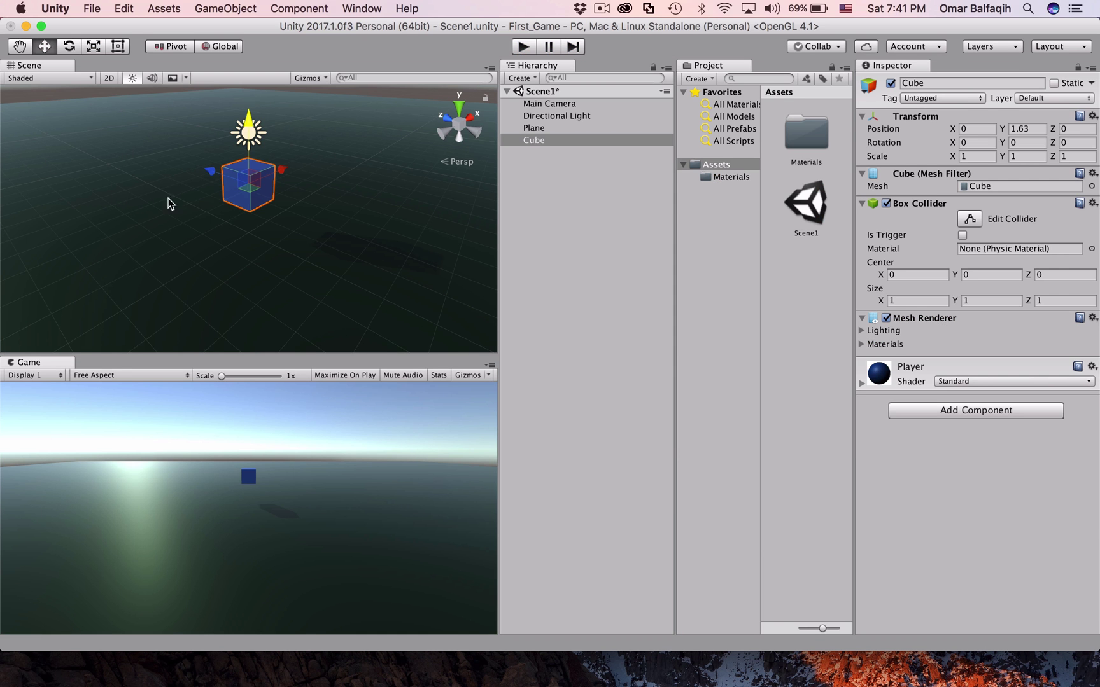
Step: Add a Rigidbody component to the cube by searching 'rigid' in Add Component
left_click(307, 8)
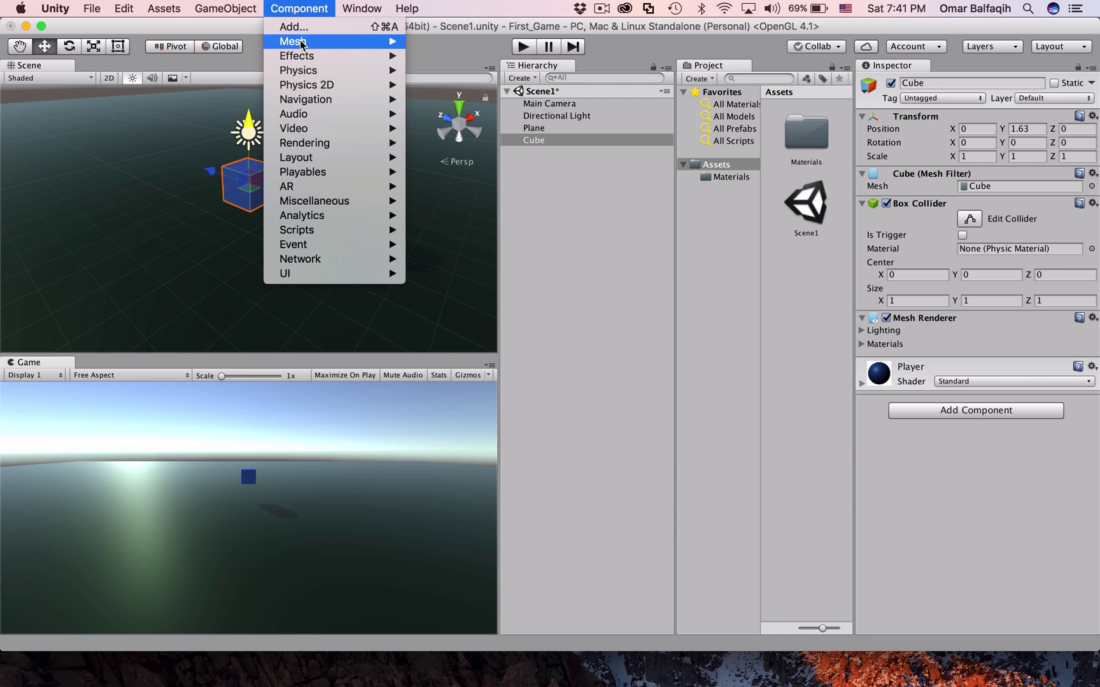
mouse_move(300, 72)
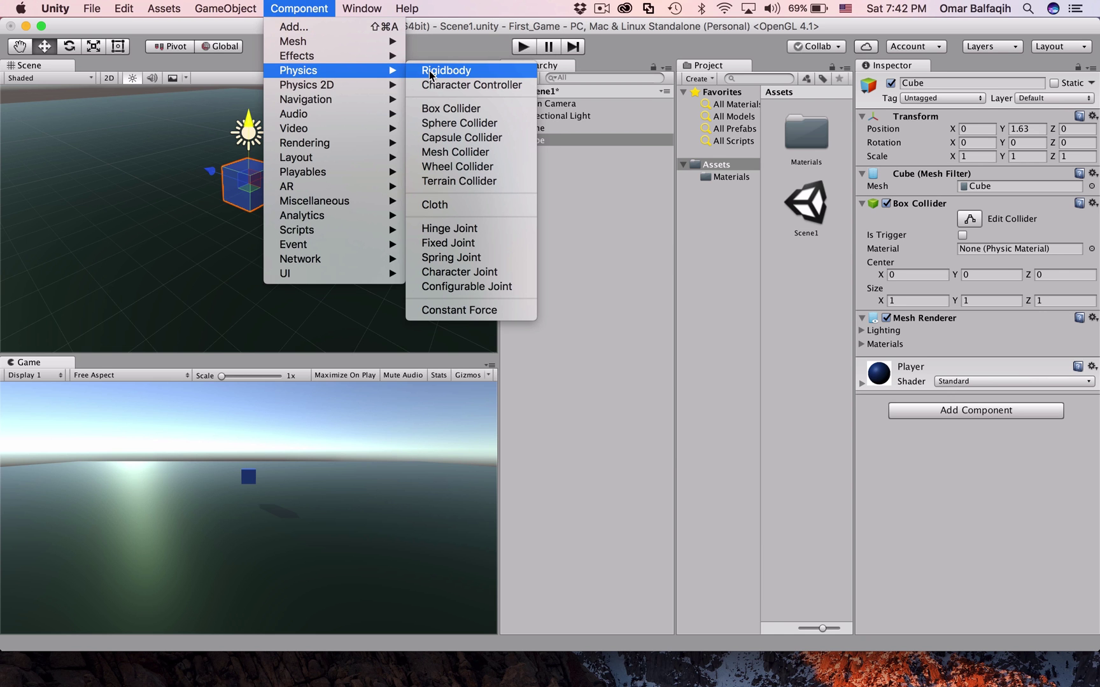
left_click(957, 445)
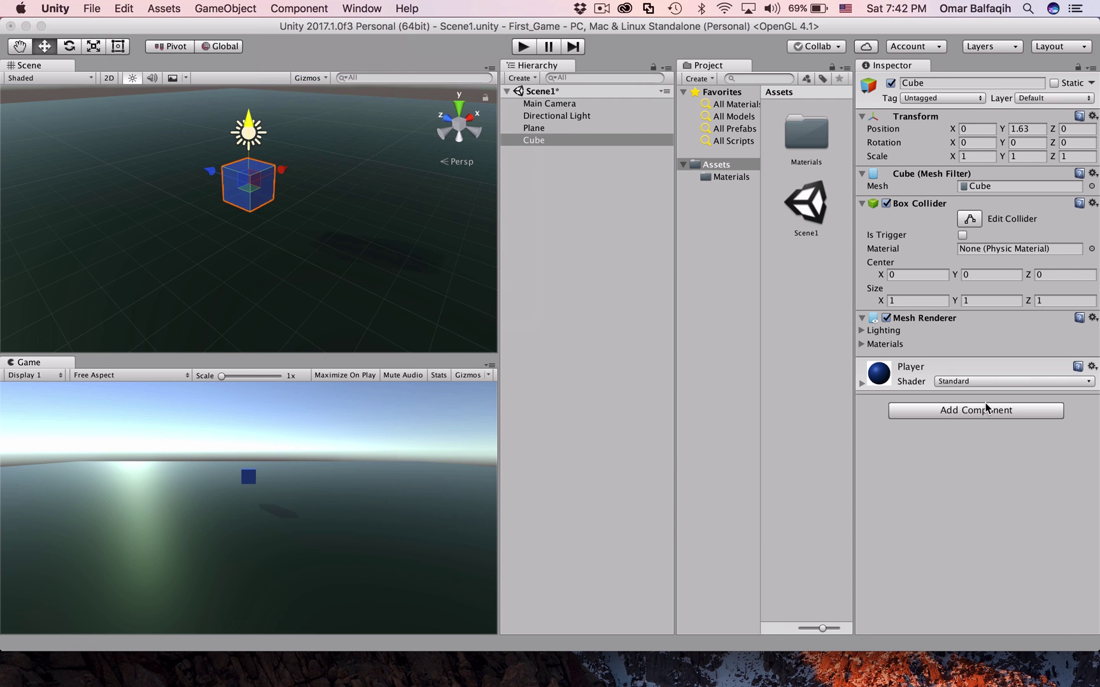
left_click(986, 409)
type("ri")
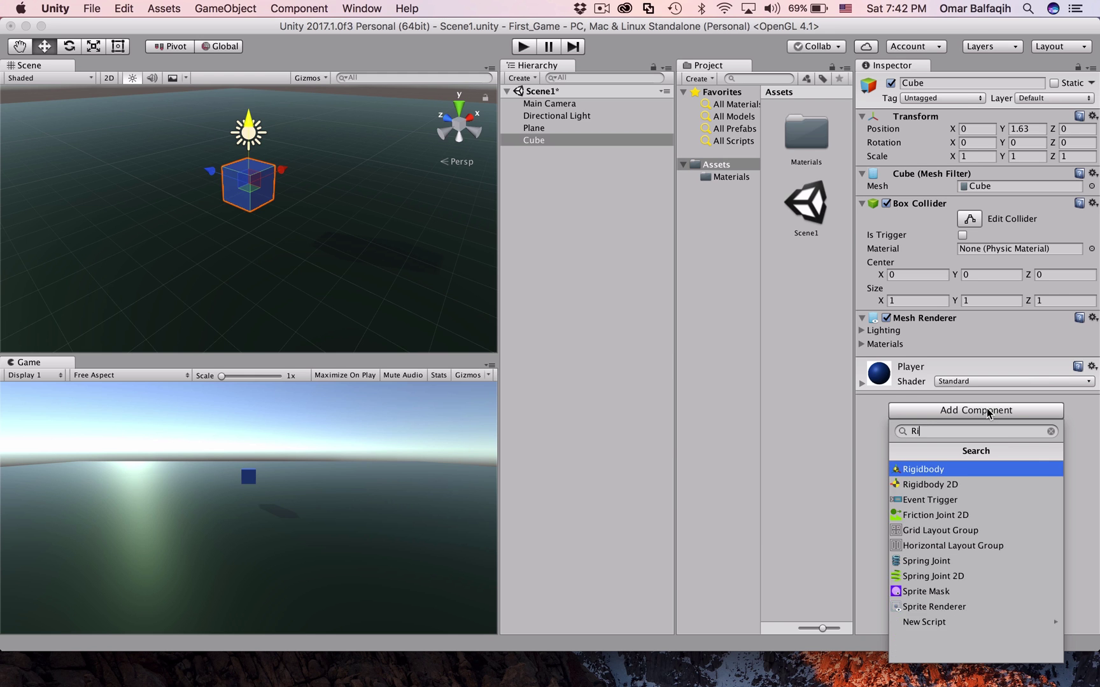
type("gid")
key("Return")
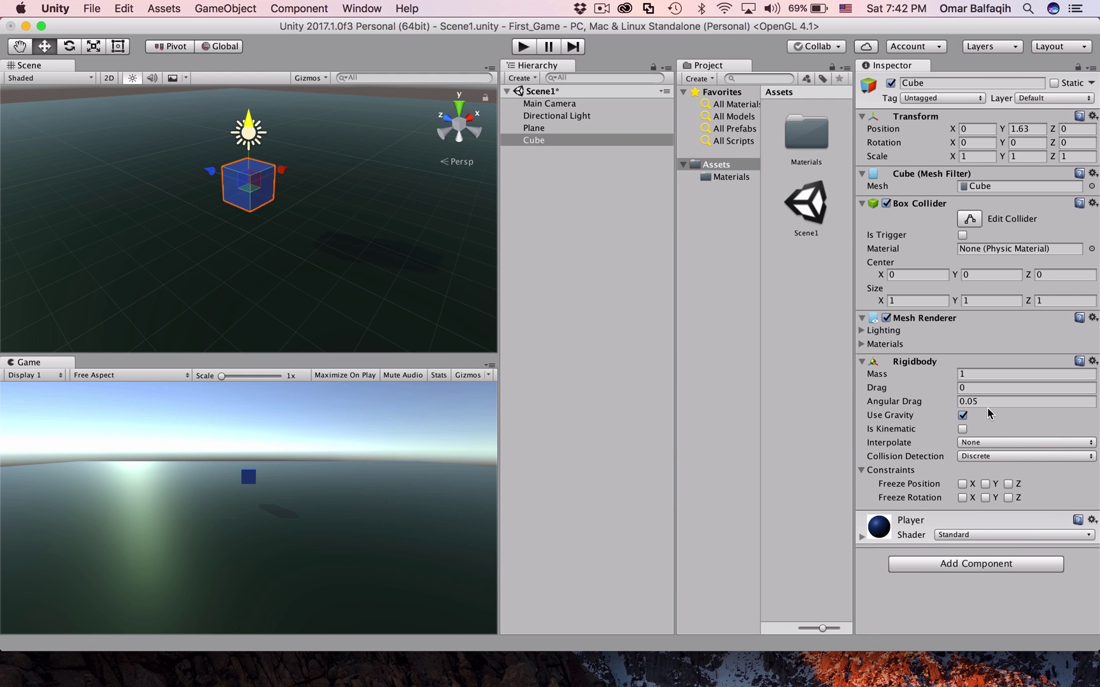
left_click(524, 48)
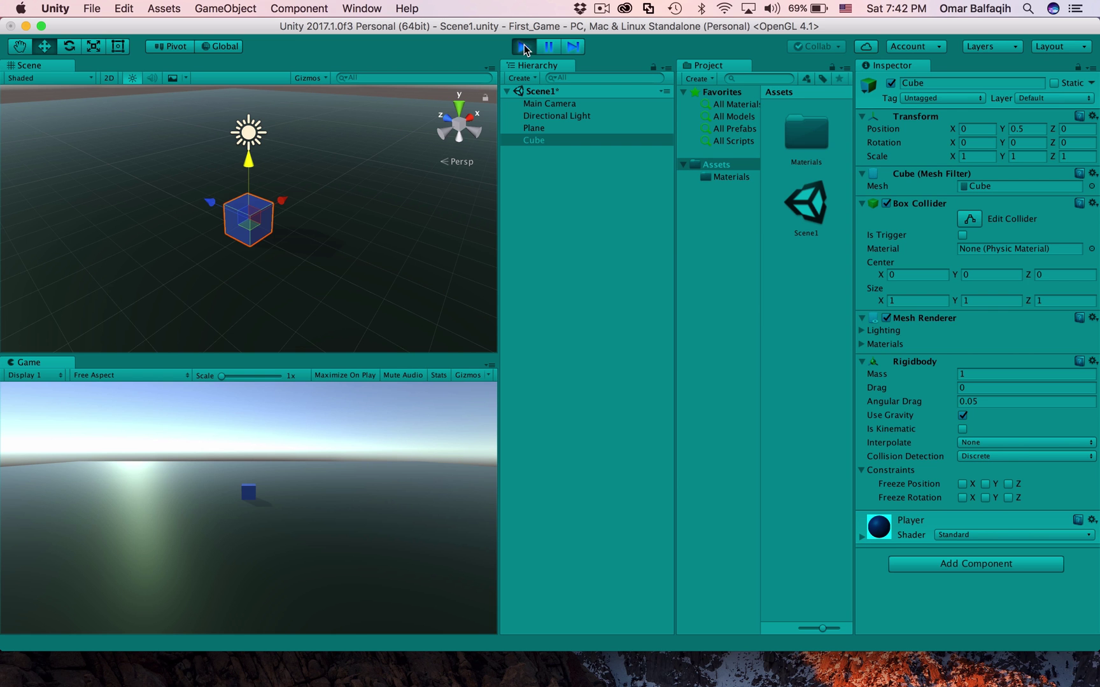
left_click(524, 48)
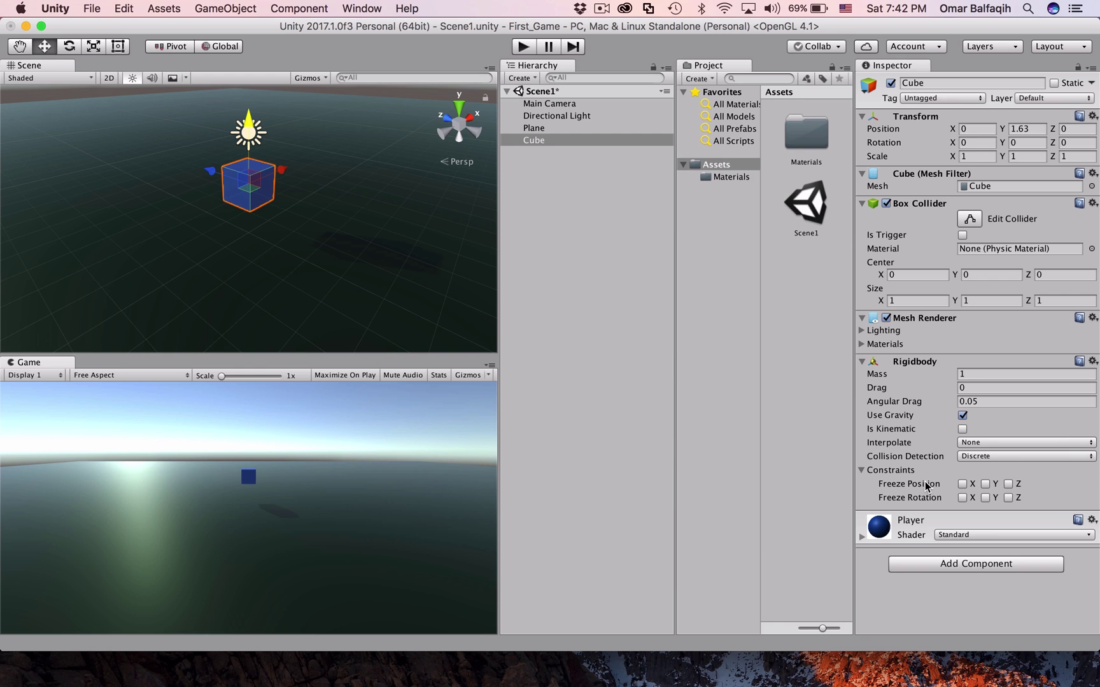
Step: Create a new C Sharp script named PlayerMovement and attach it to the Cube
left_click(813, 259)
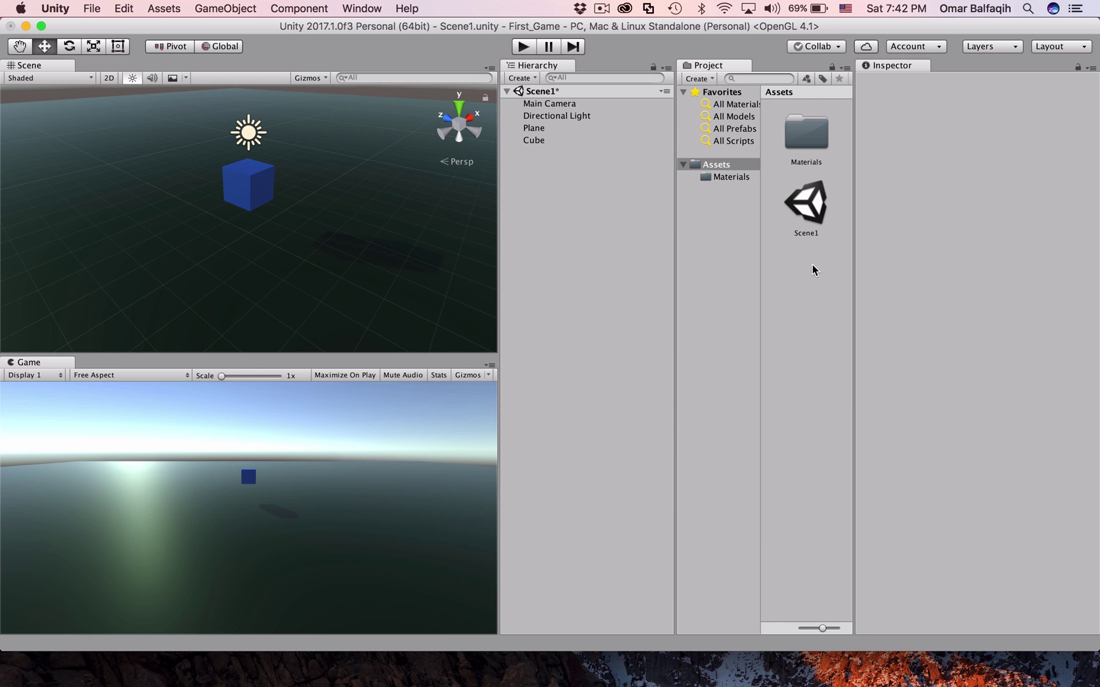
left_click(562, 142)
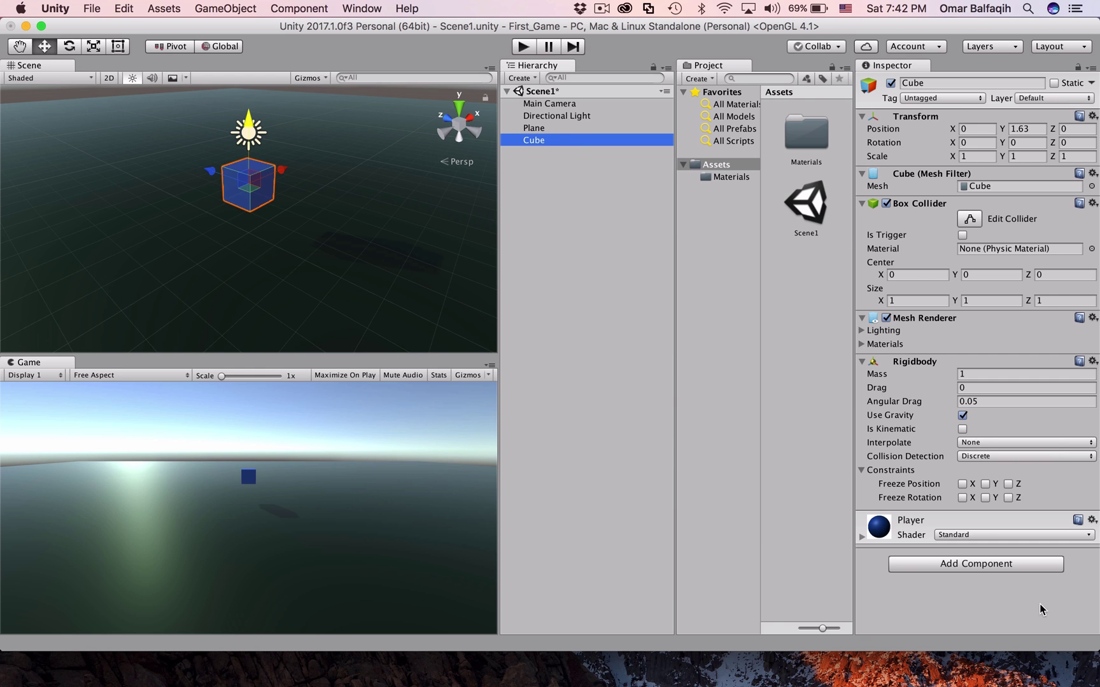
left_click(1009, 564)
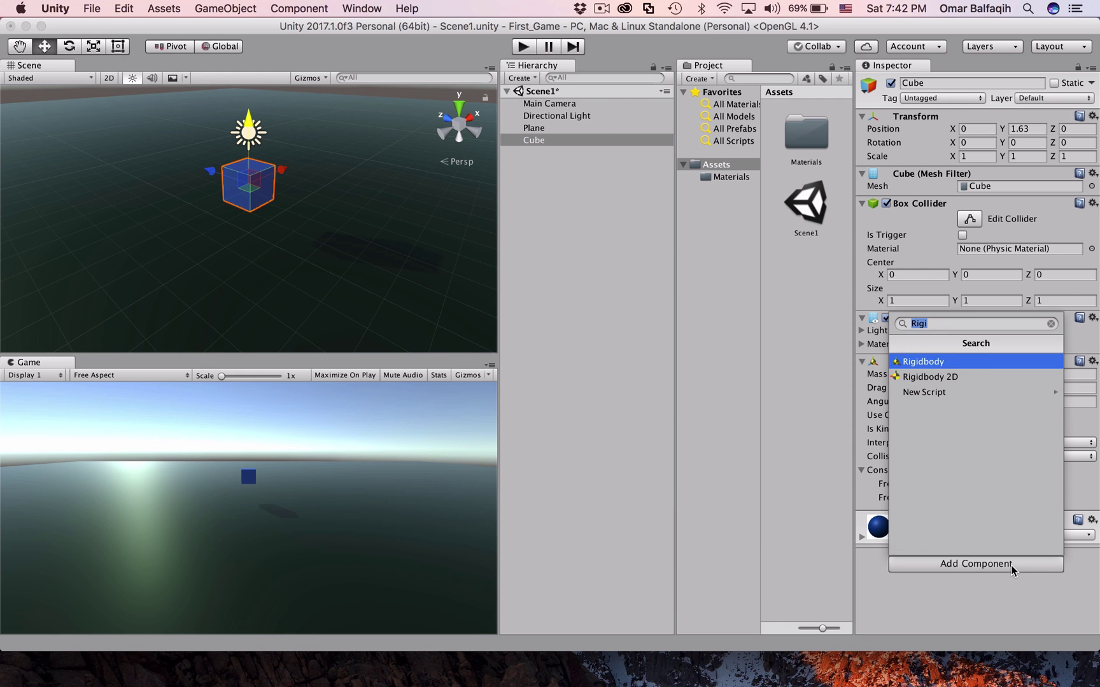
type("PlayerM")
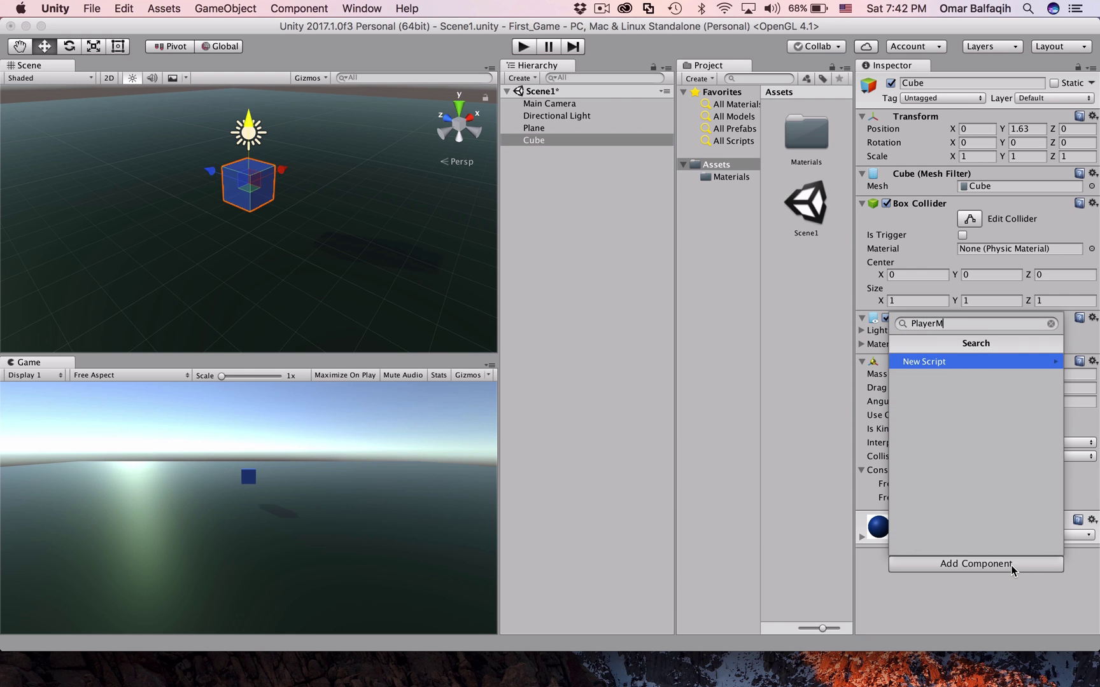
type("ovement")
left_click(1000, 361)
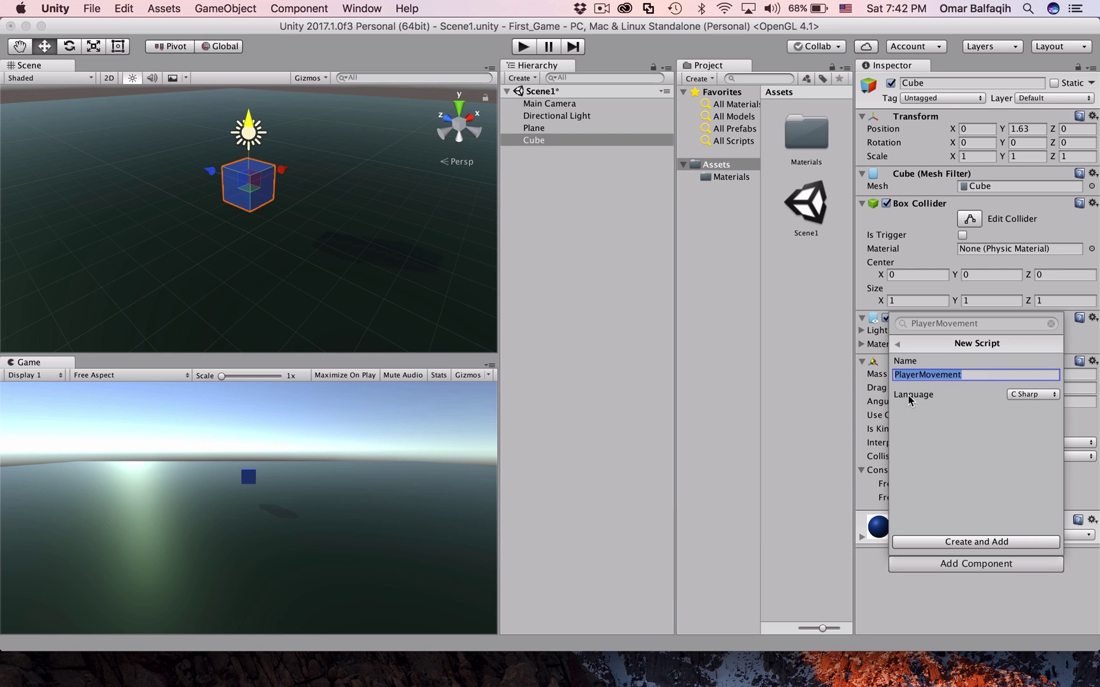
left_click(1022, 398)
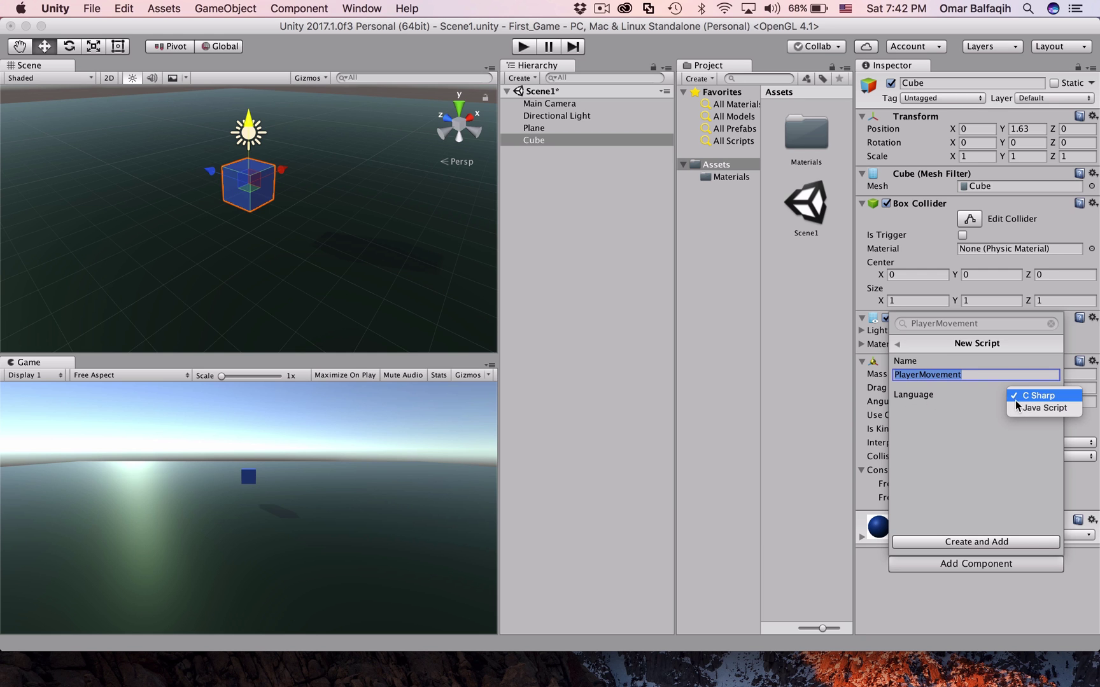
left_click(1026, 397)
left_click(984, 543)
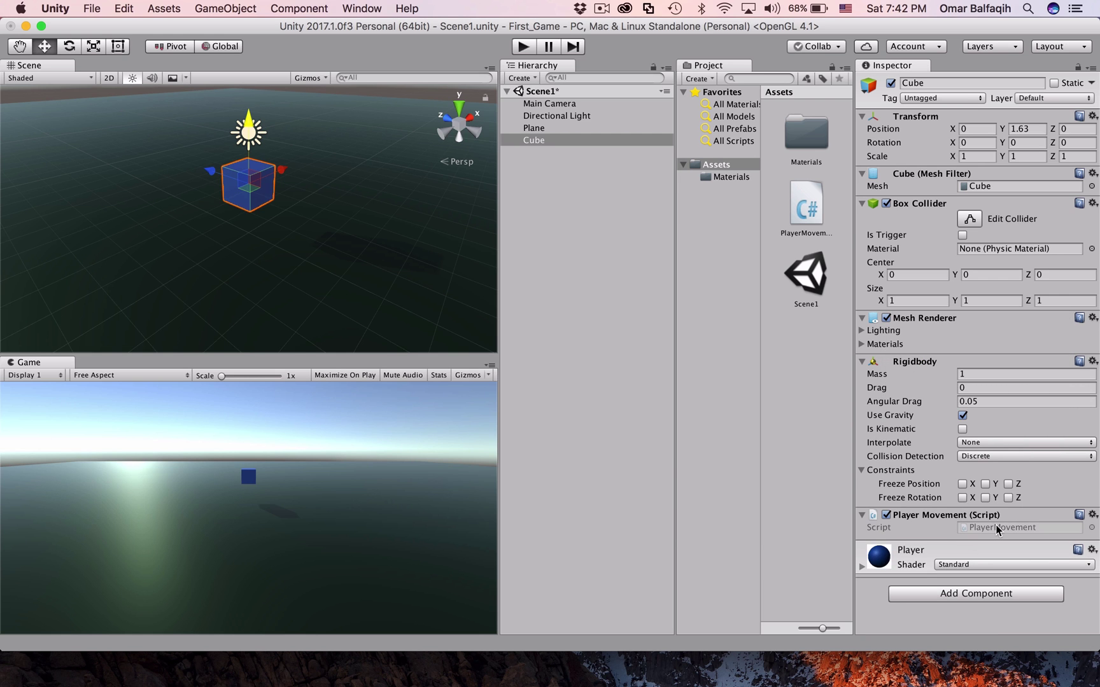
Step: Add print("Start"); to Start() and print("Update"); to Update() in PlayerMovement, then save
double_click(812, 208)
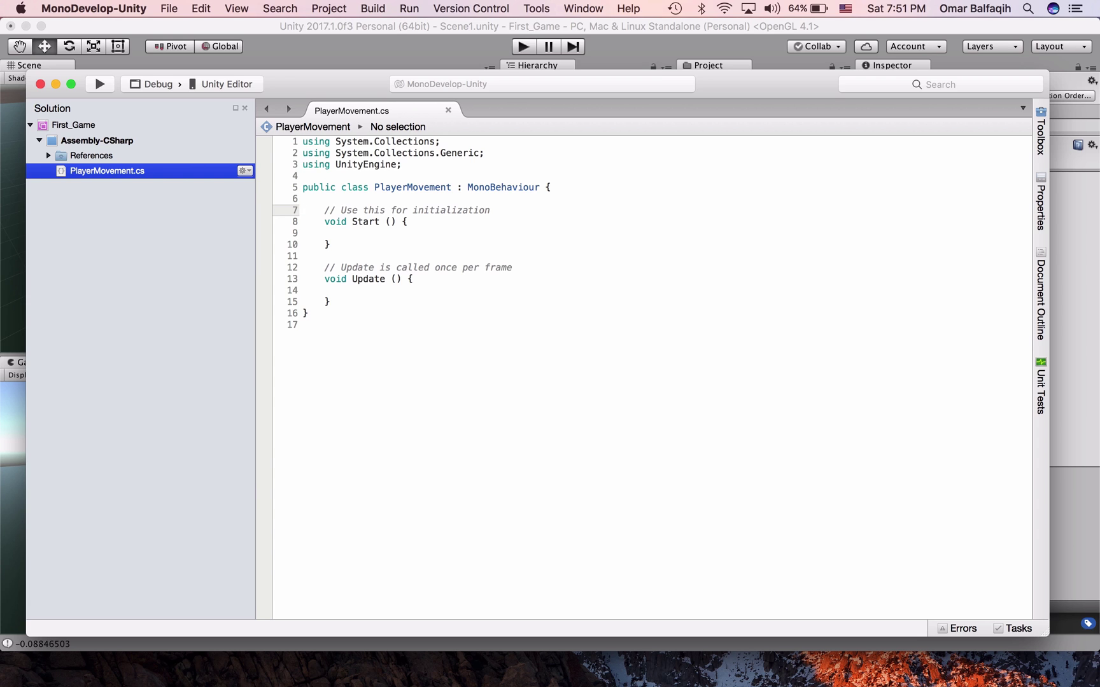
left_click(347, 233)
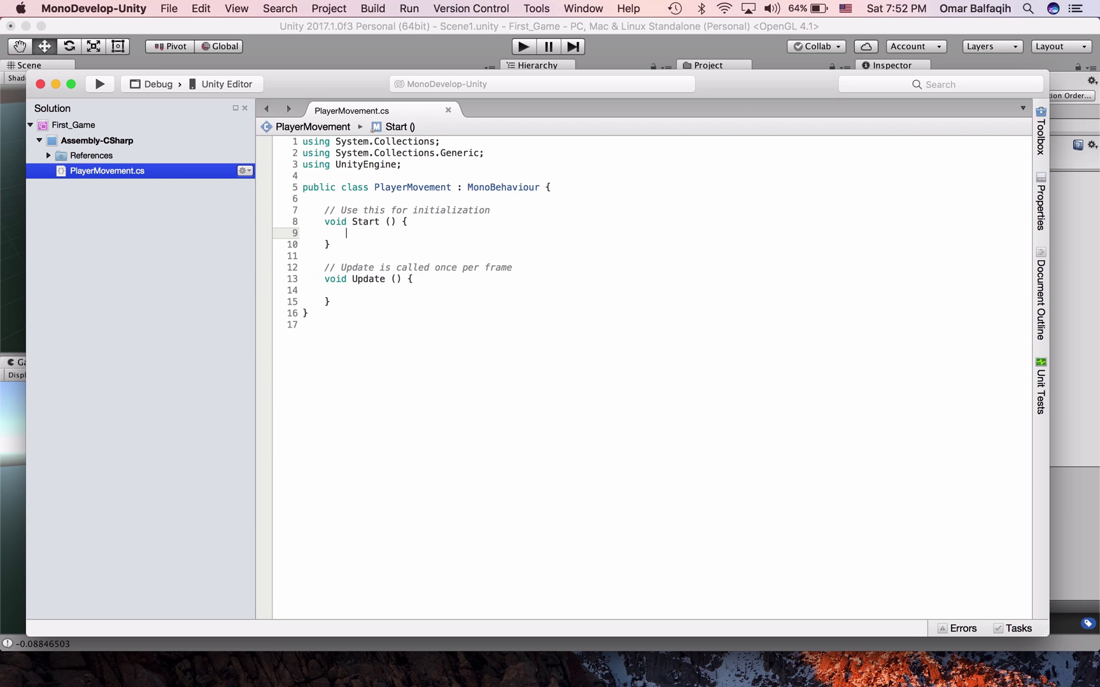
type("prin")
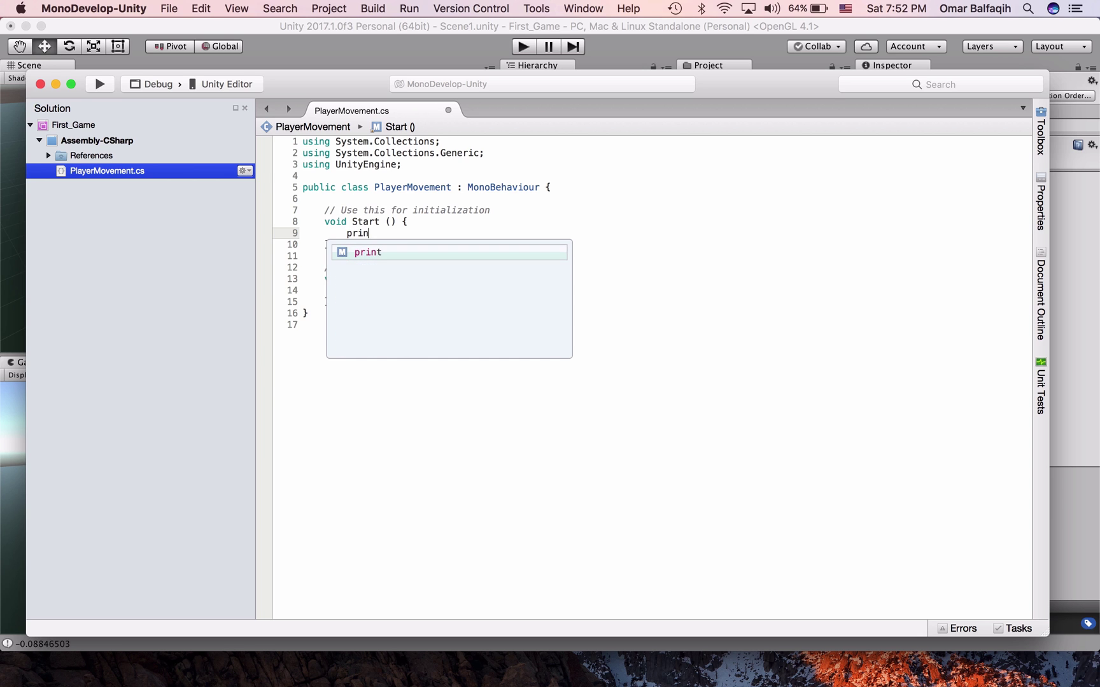
type("t(\"Start")
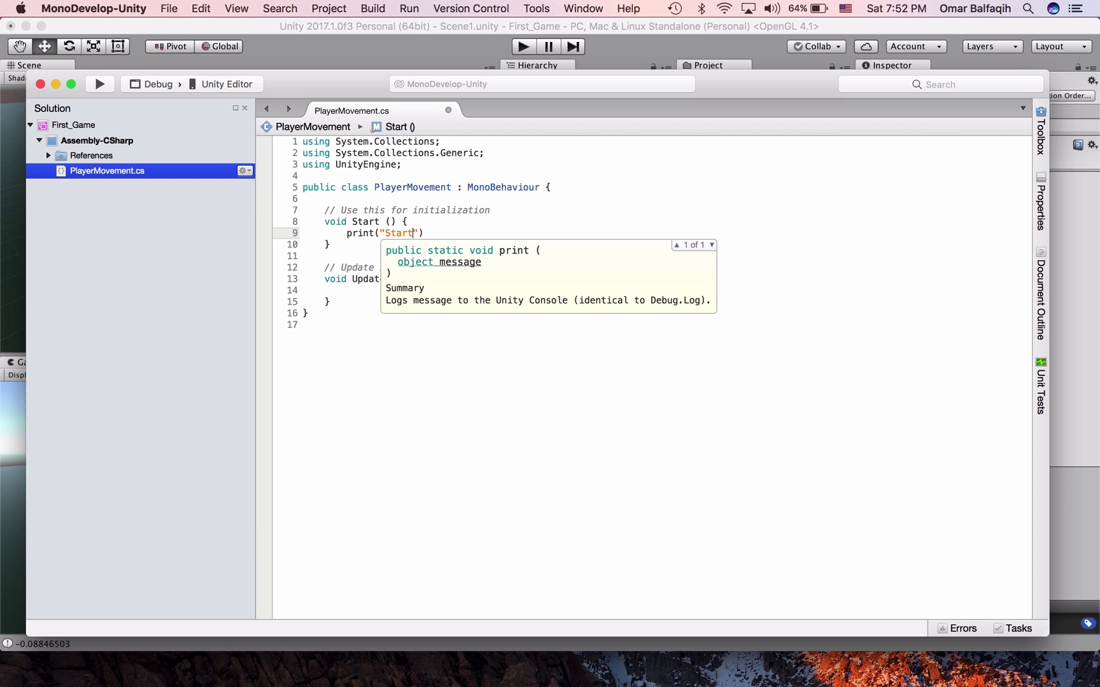
type("\");")
key("Down")
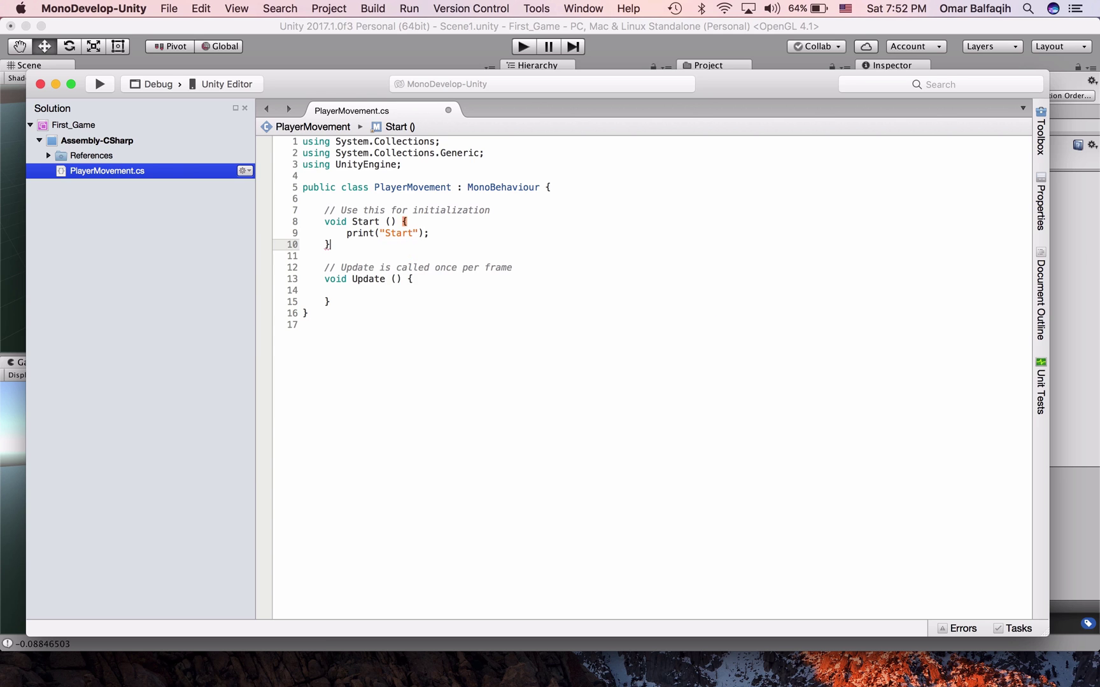
key("Down")
key("Down")
key("Down")
key("Down")
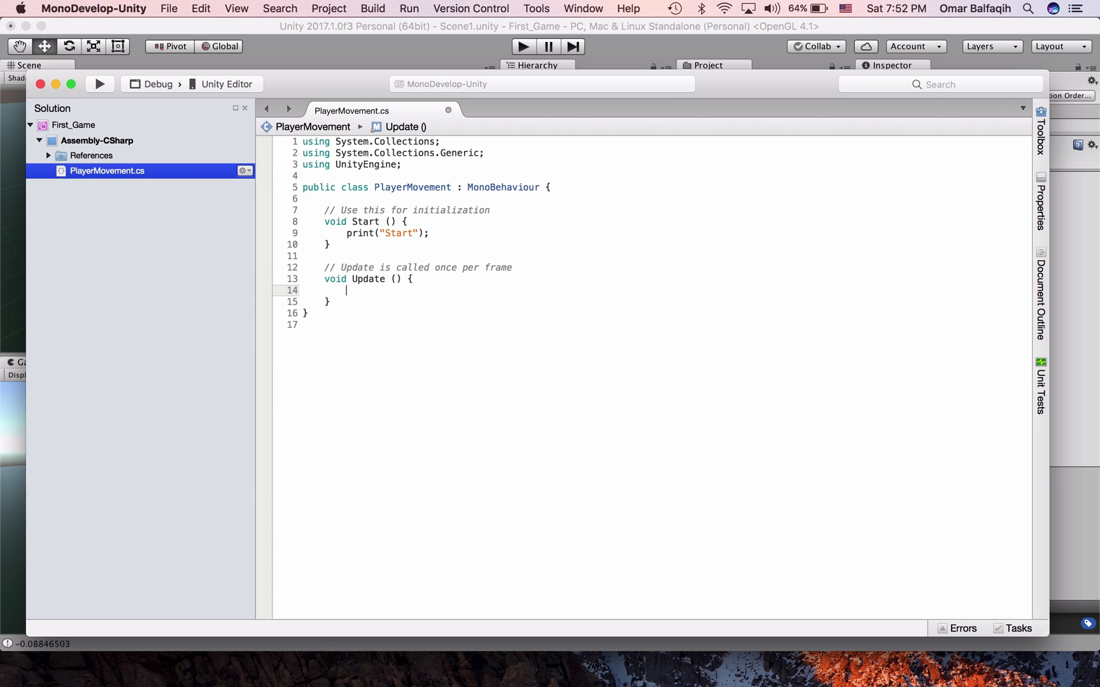
type("prin")
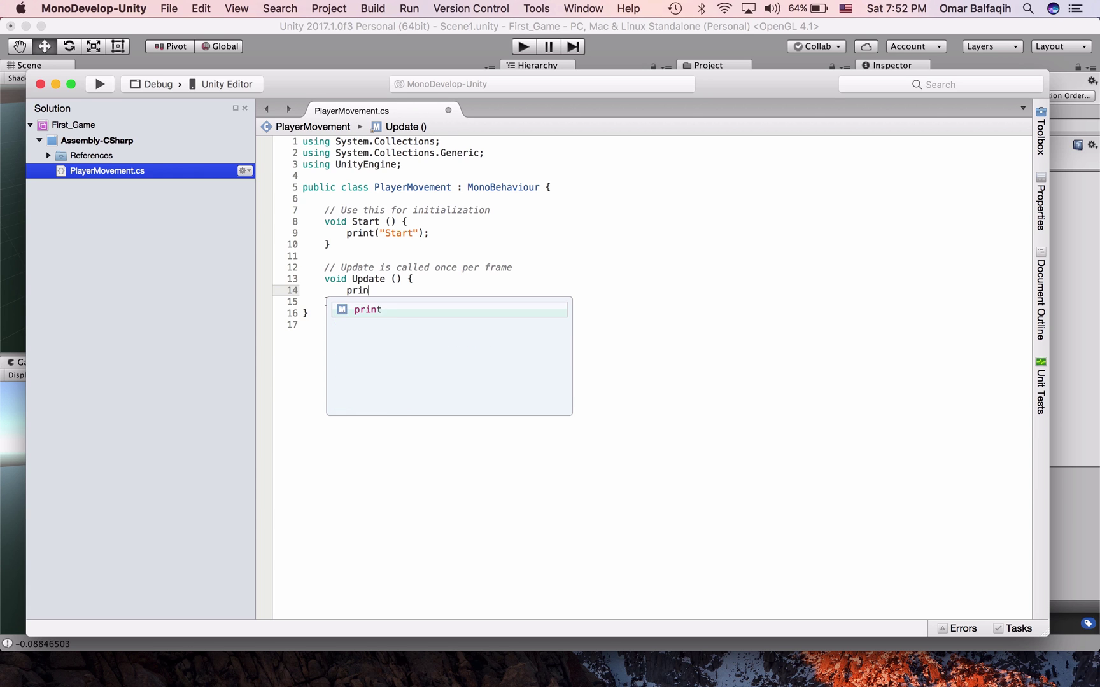
type("t(\"Update")
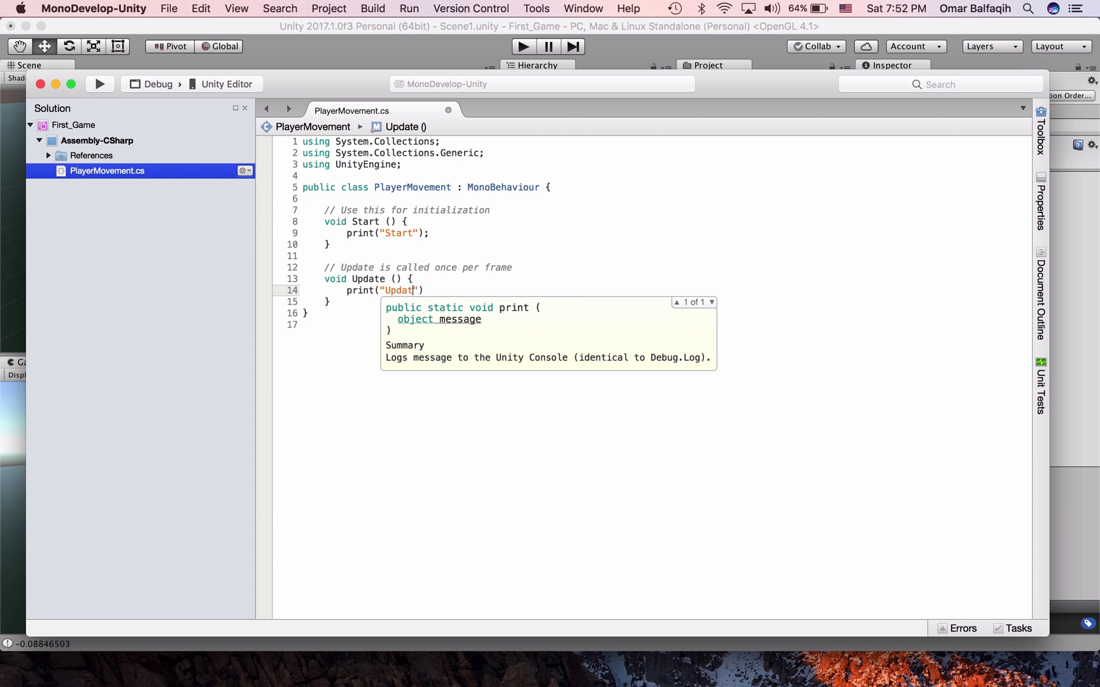
type("\");")
key("super+s")
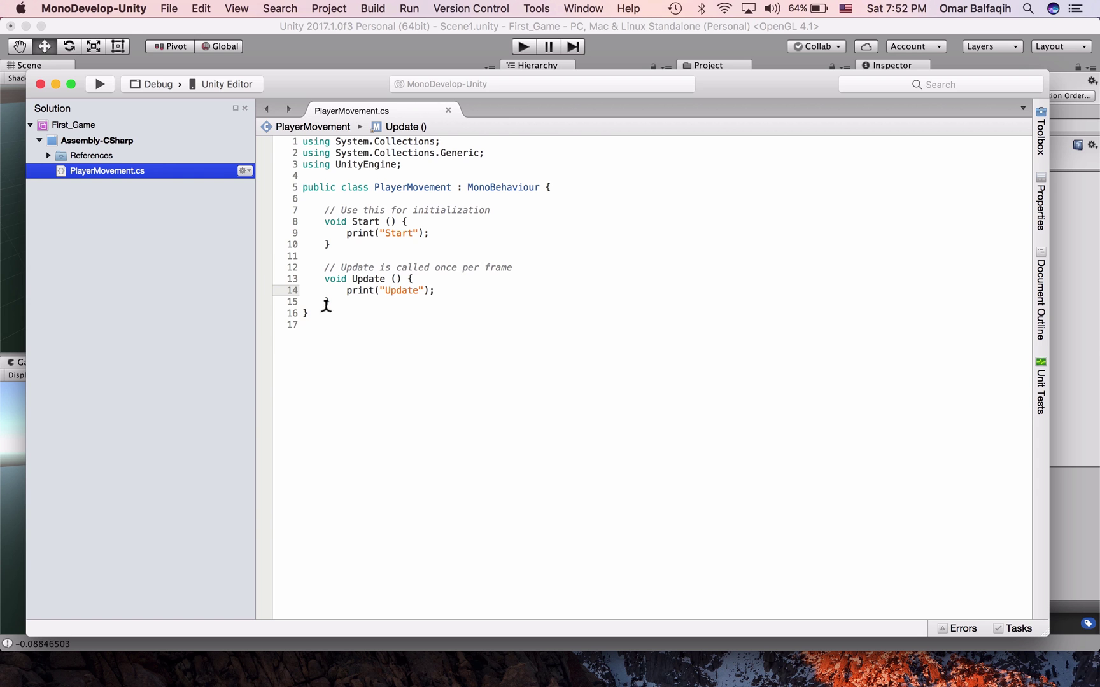
Step: Play the scene and check the Console logs "Start" once and "Update" repeatedly
left_click(20, 412)
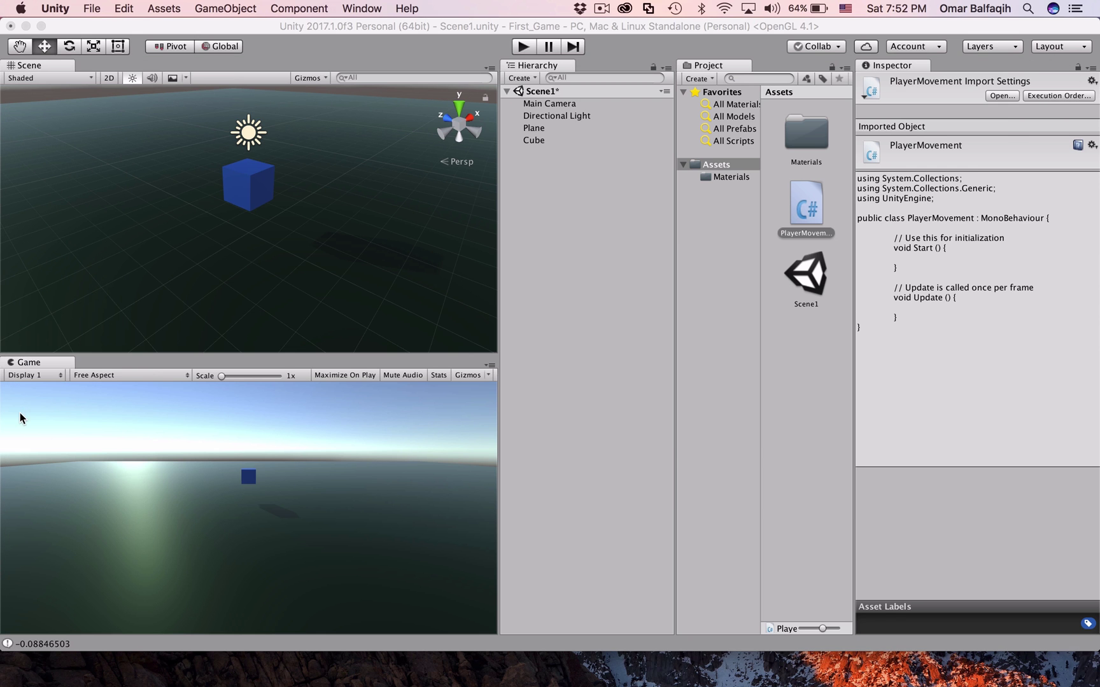
left_click(521, 48)
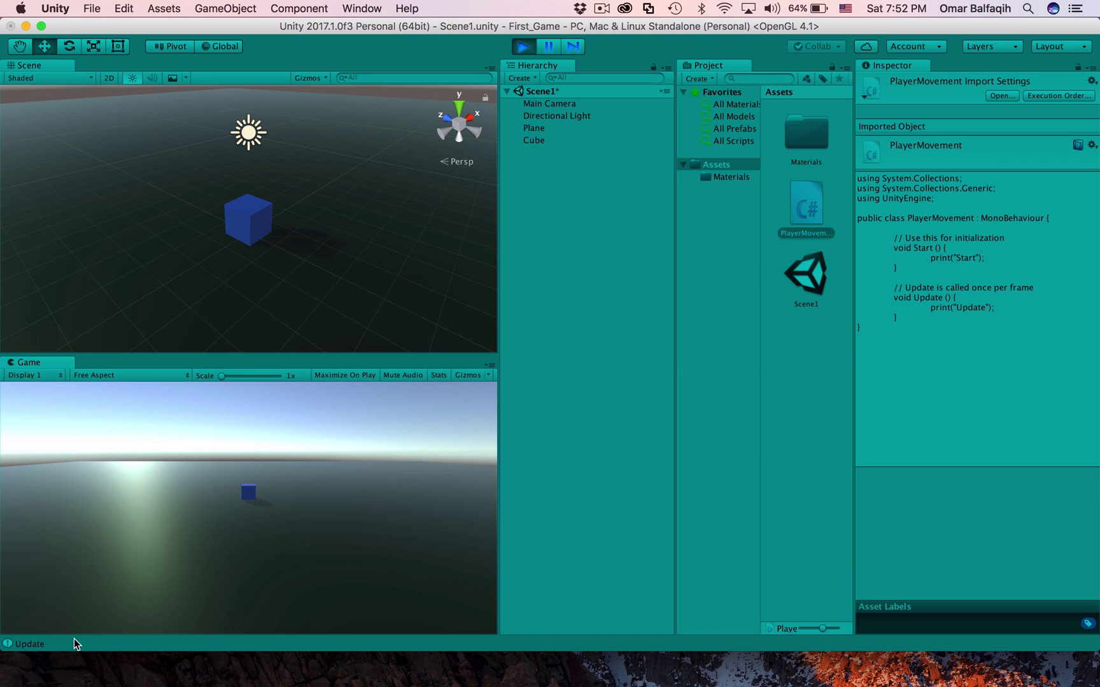
left_click(54, 642)
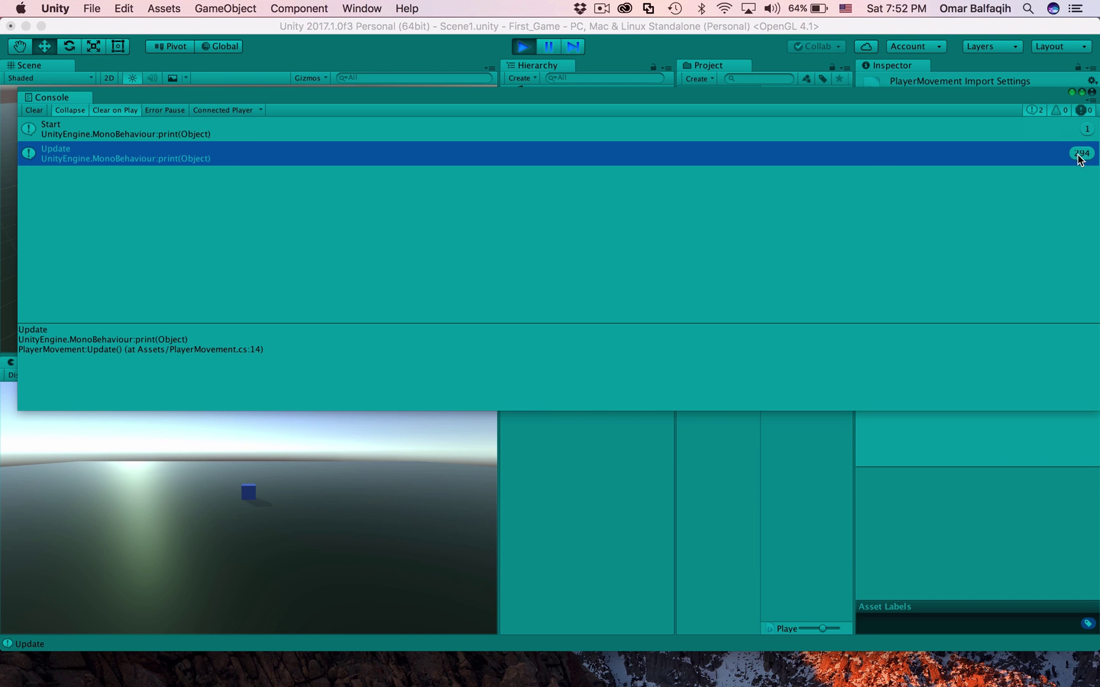
left_click(1089, 95)
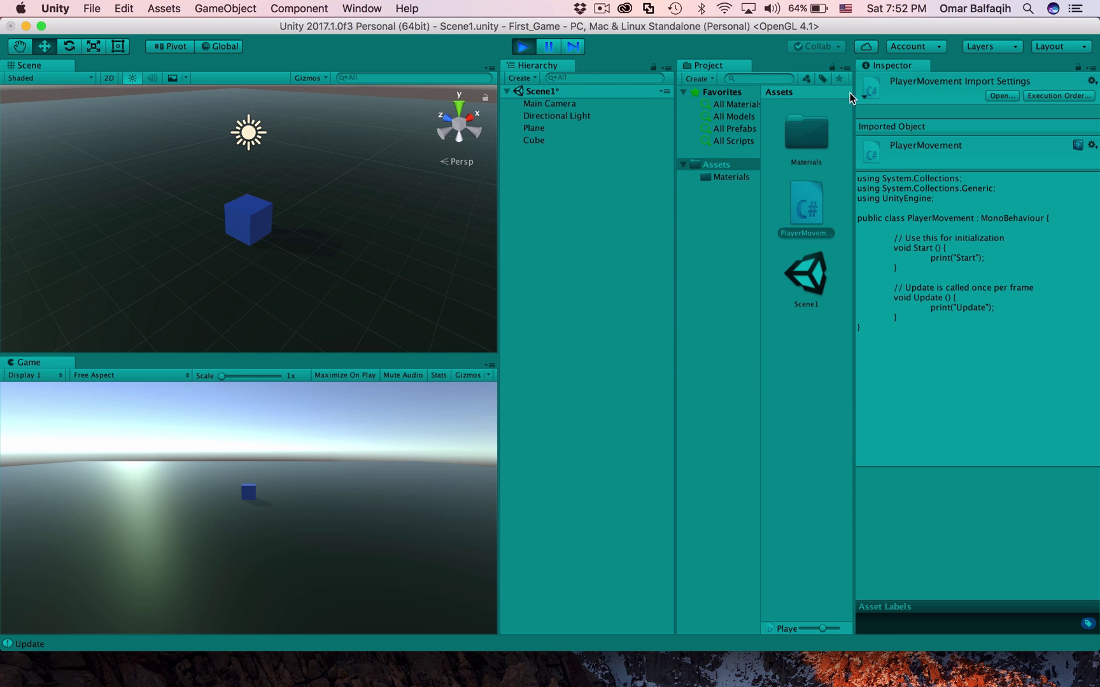
Step: Stop Play mode and delete the Start method from PlayerMovement
left_click(523, 47)
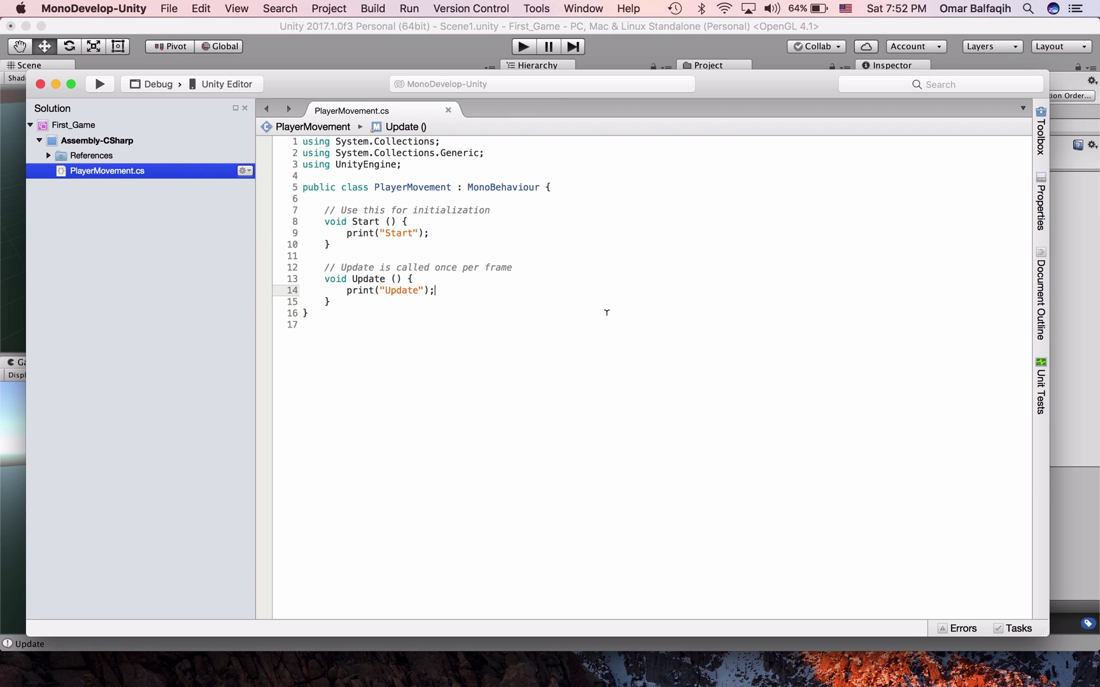
left_click_drag(765, 80, 783, 39)
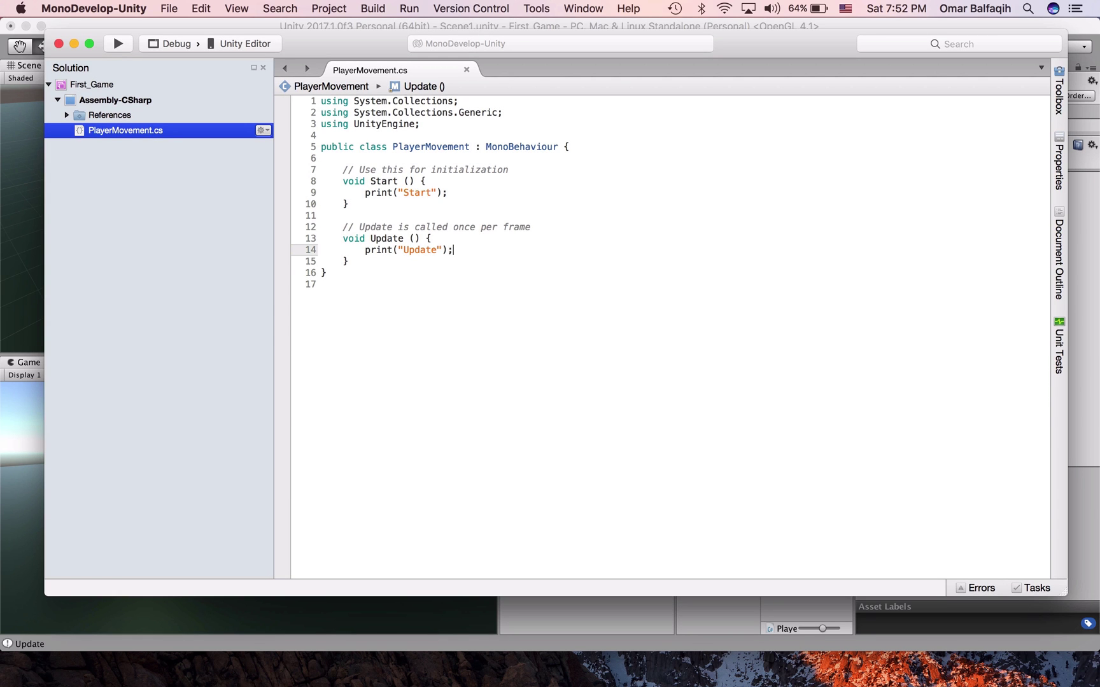
left_click(348, 204)
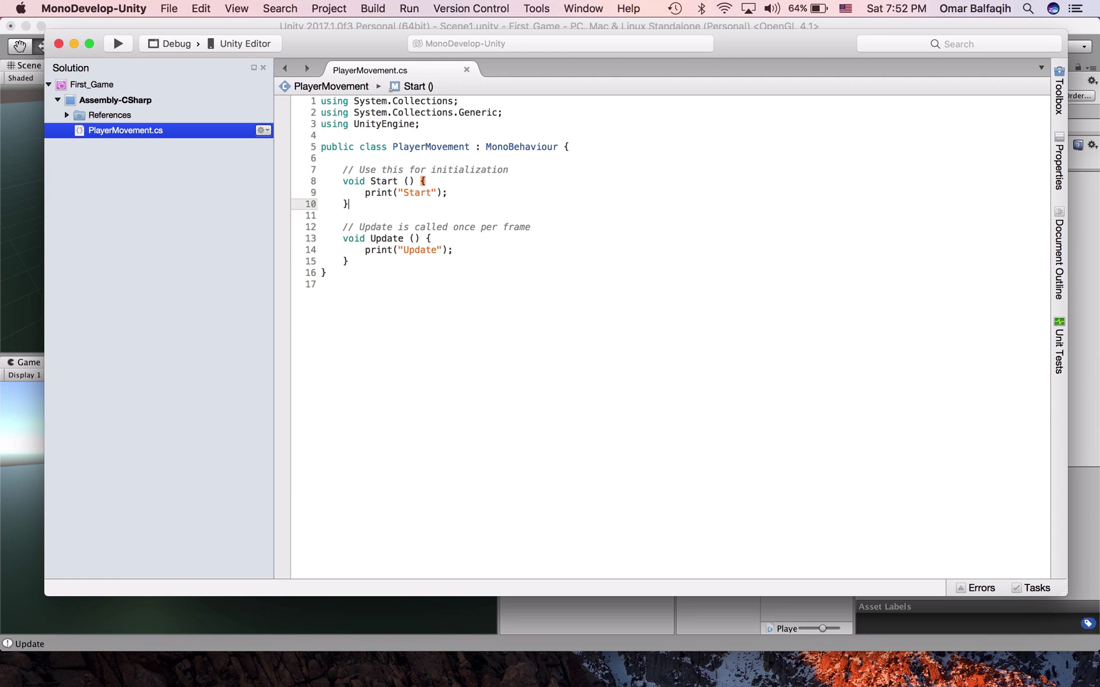
left_click_drag(348, 203, 320, 169)
key("BackSpace")
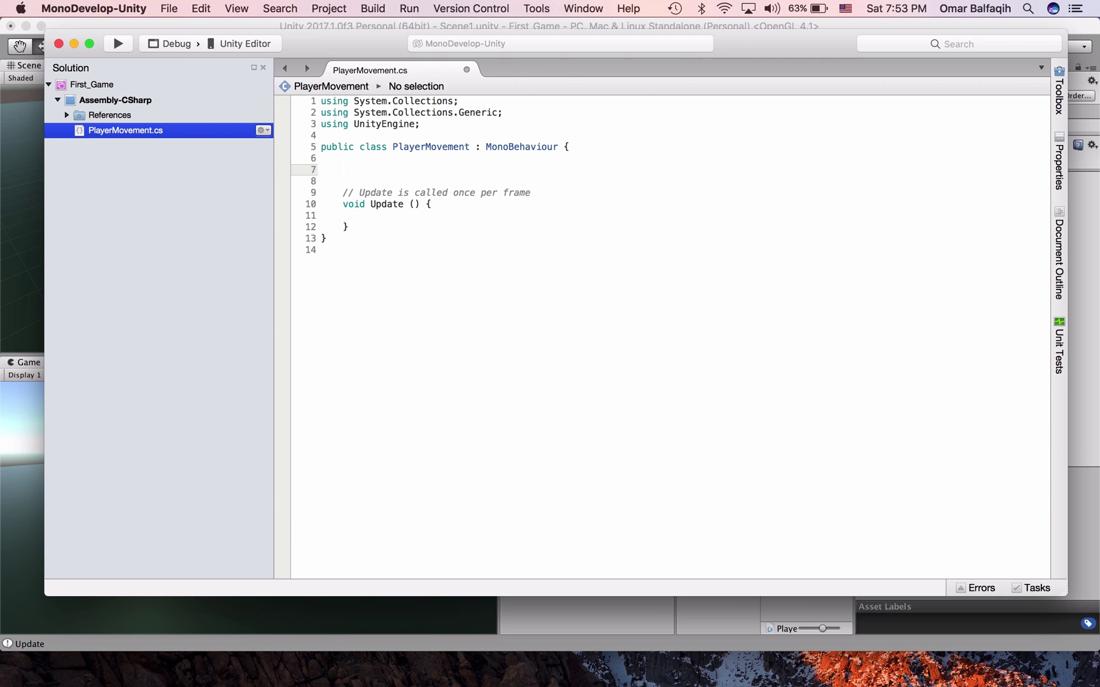
Step: Declare a public Rigidbody field named player, leaving Update empty
type("publ")
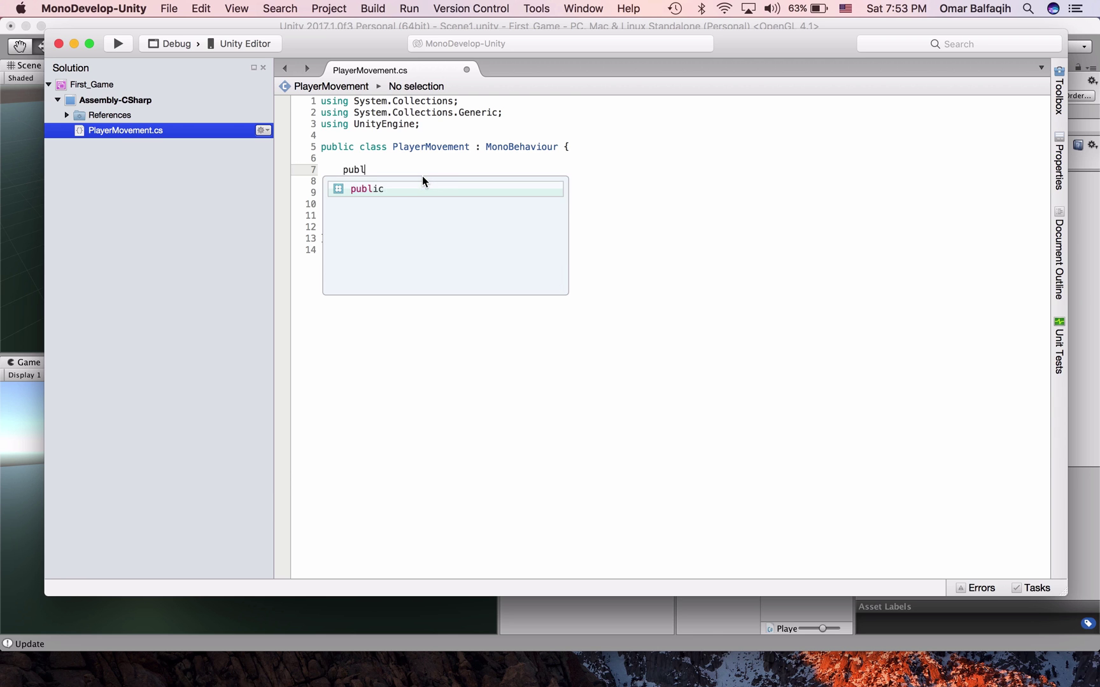
type("ic Rigid")
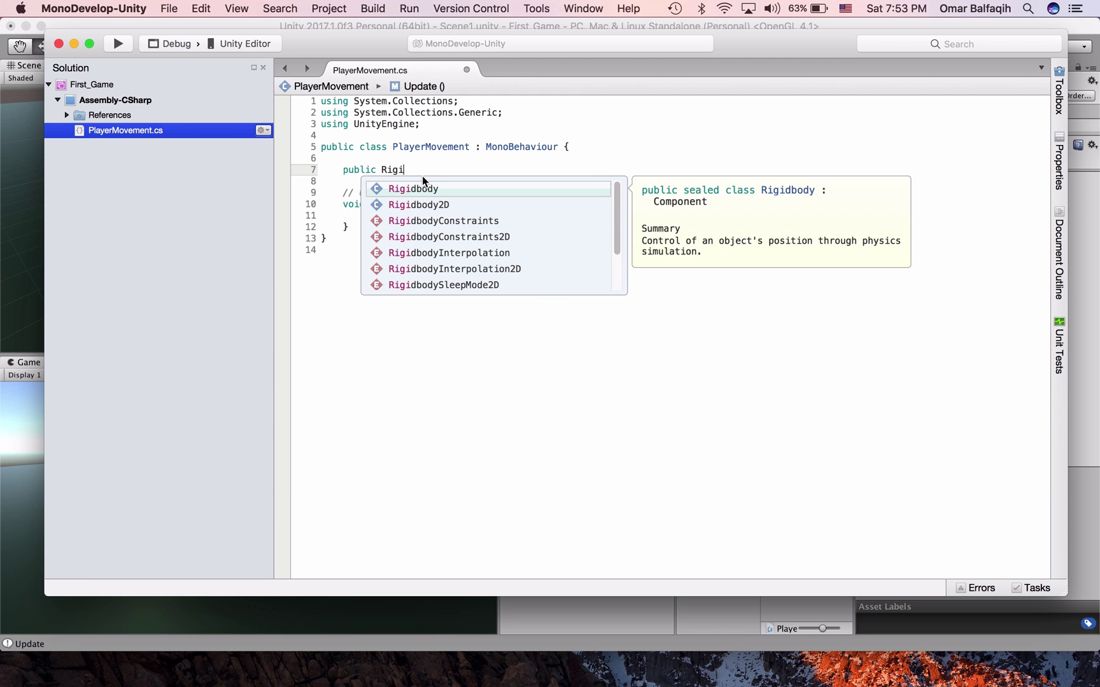
key("Return")
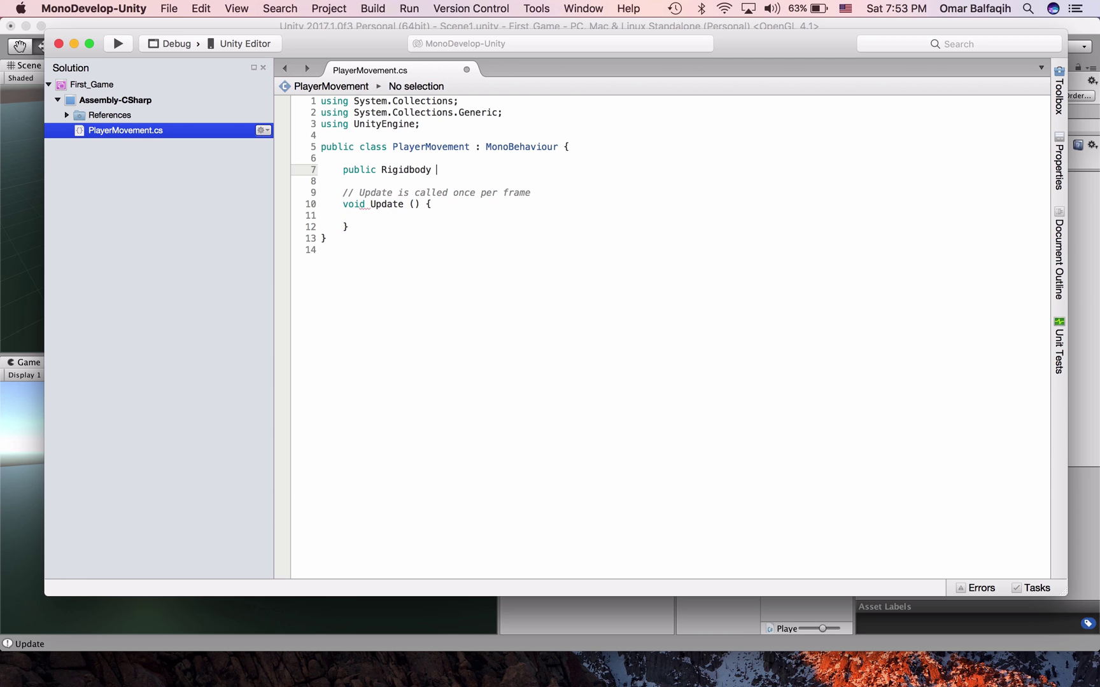
type("player")
type(";")
key("Down")
key("Down")
key("Down")
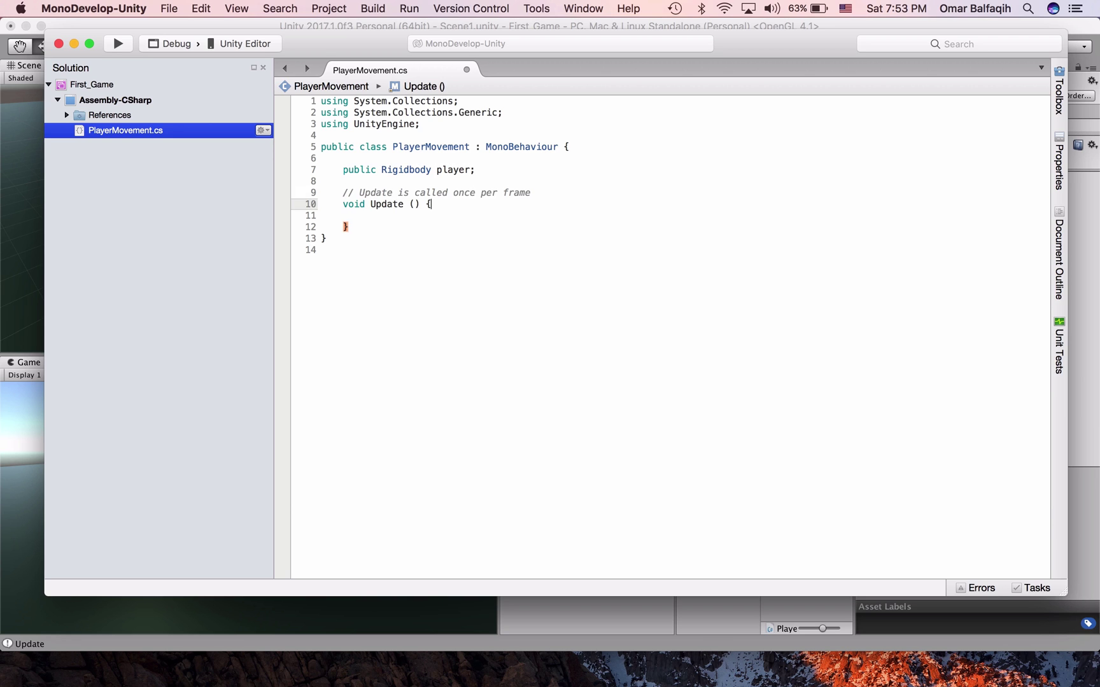
key("Down")
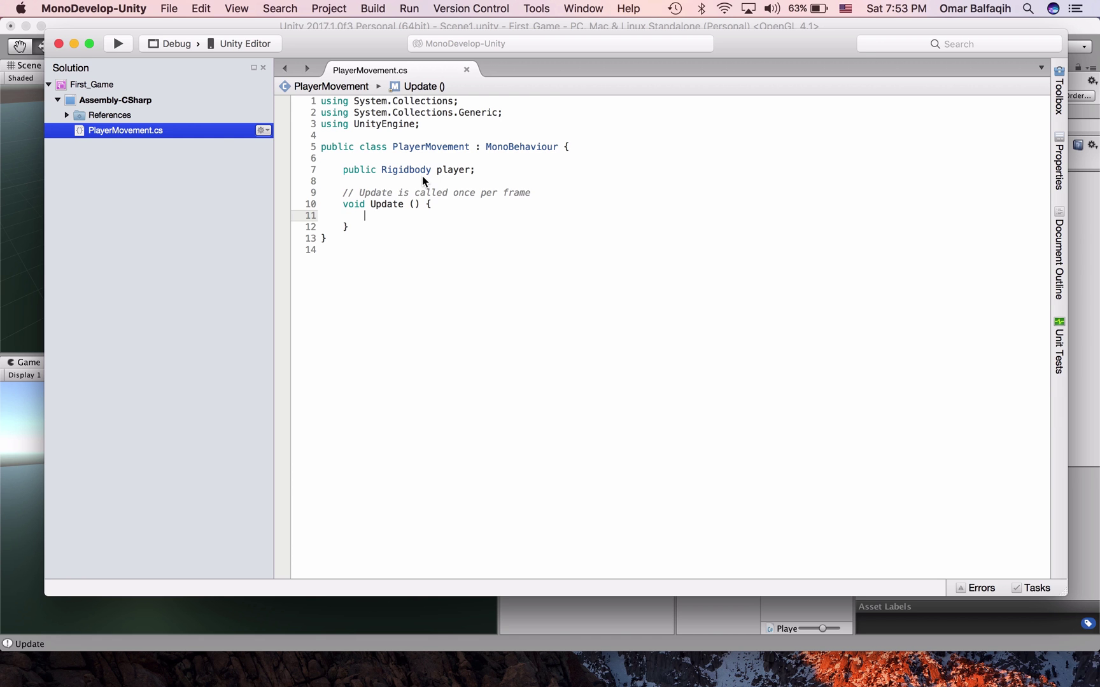
Step: Assign the Cube's Rigidbody to the PlayerMovement Player field and reopen the script
left_click(36, 186)
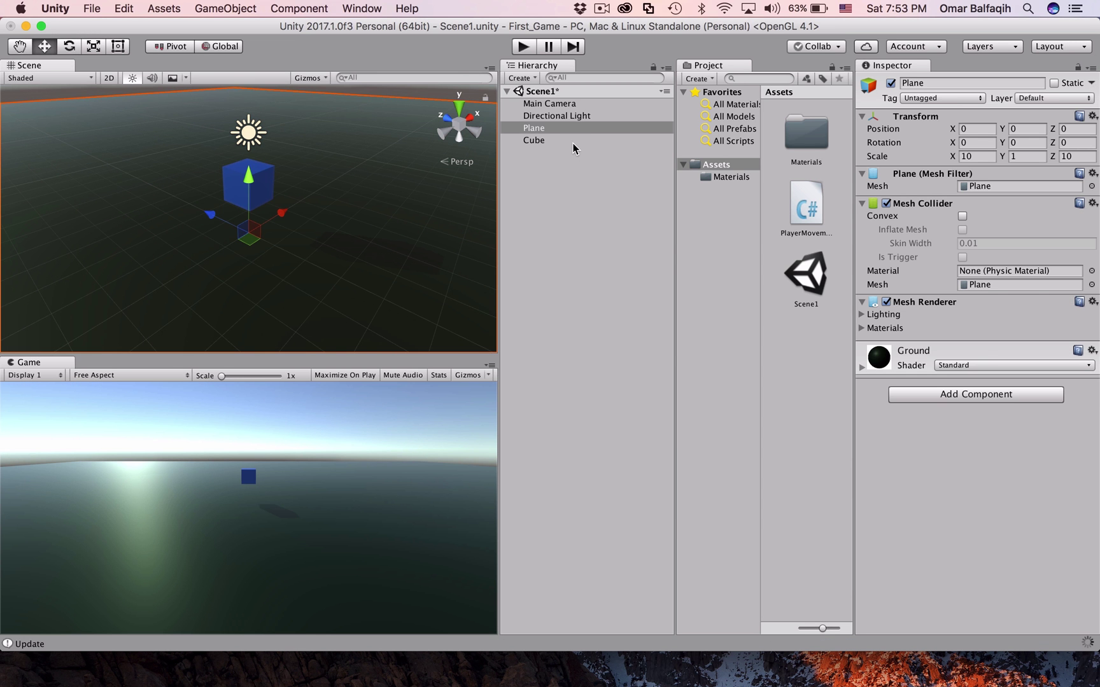
left_click(567, 143)
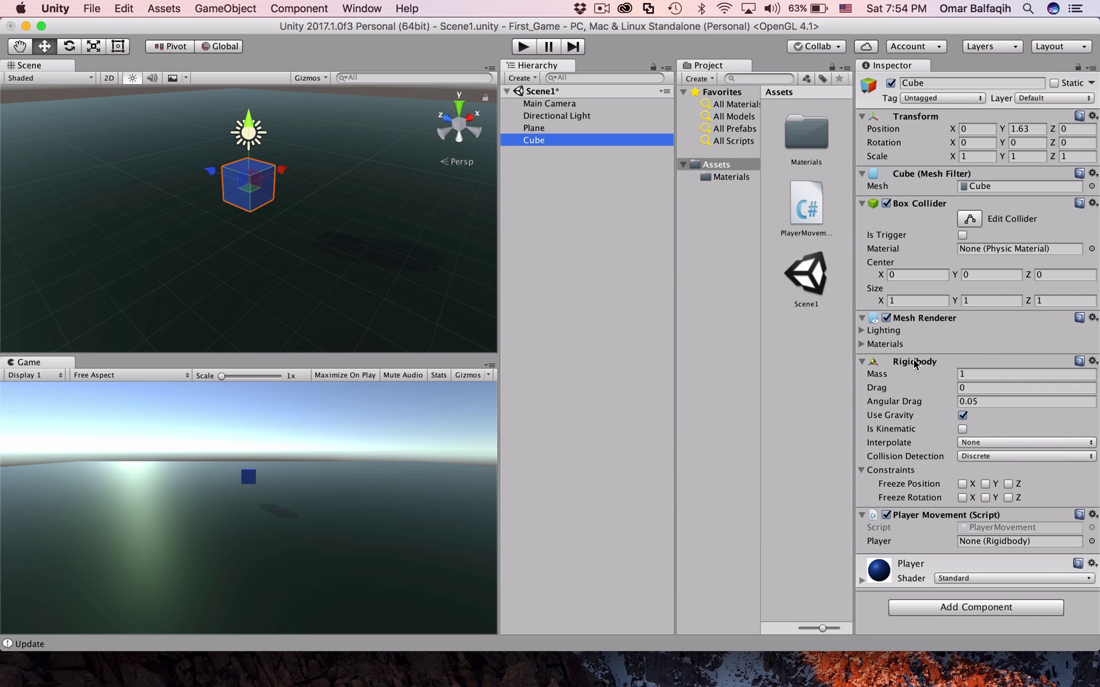
left_click_drag(914, 363, 1006, 544)
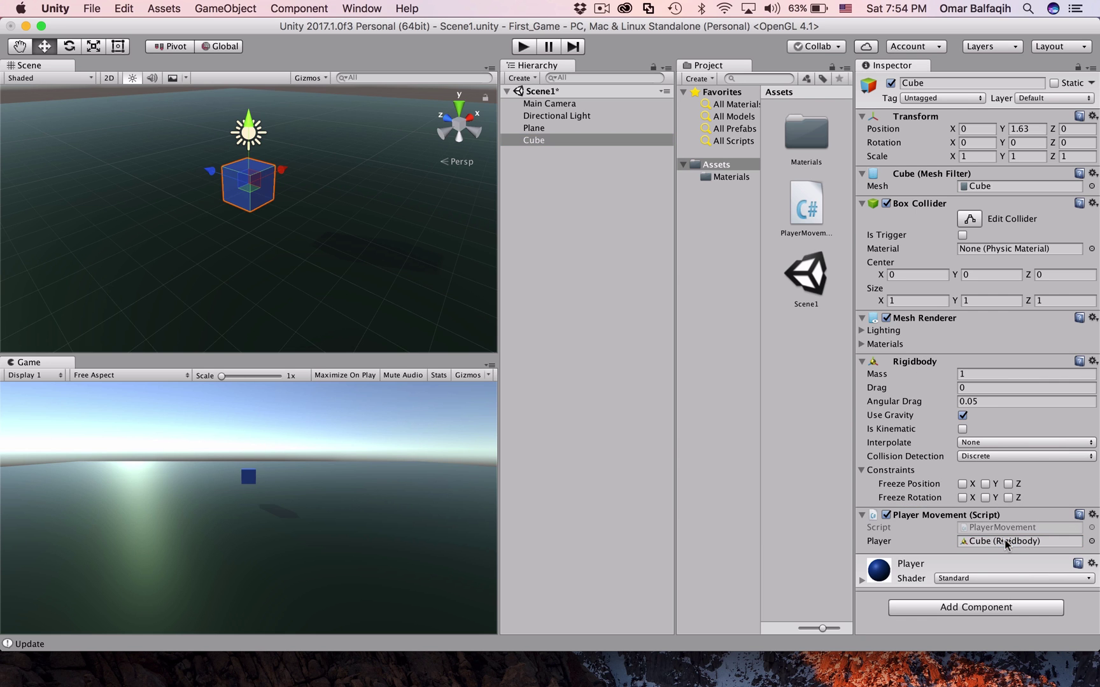
double_click(959, 528)
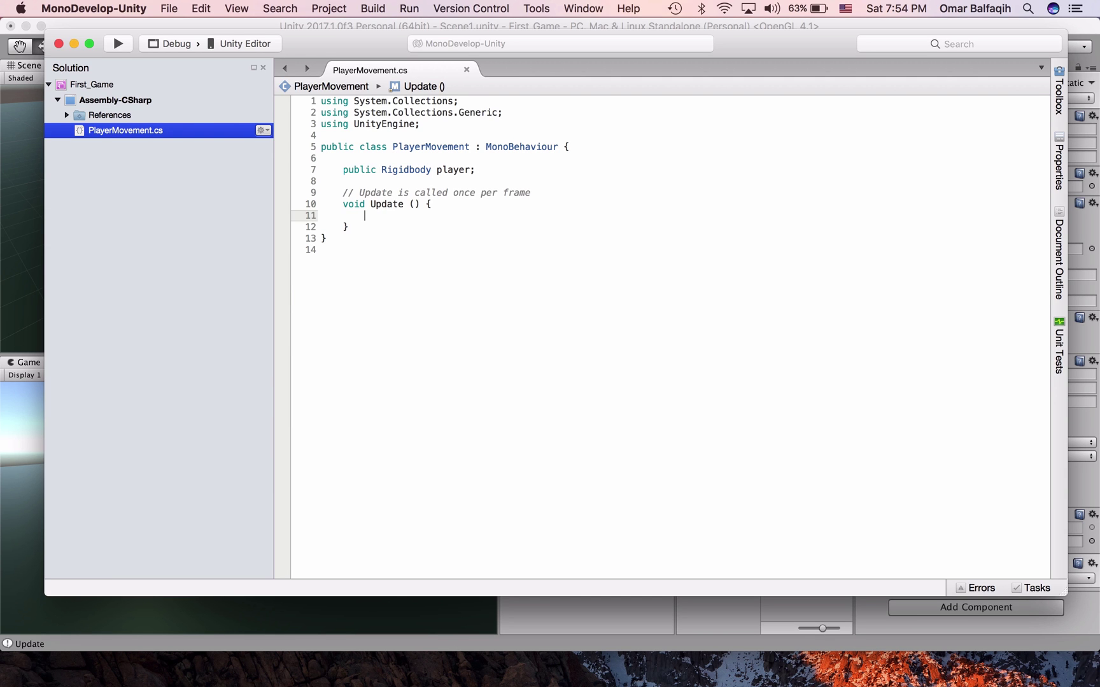
Step: Write player.AddForce(new Vector3(0, 0, 0)); inside the Update method
type("player")
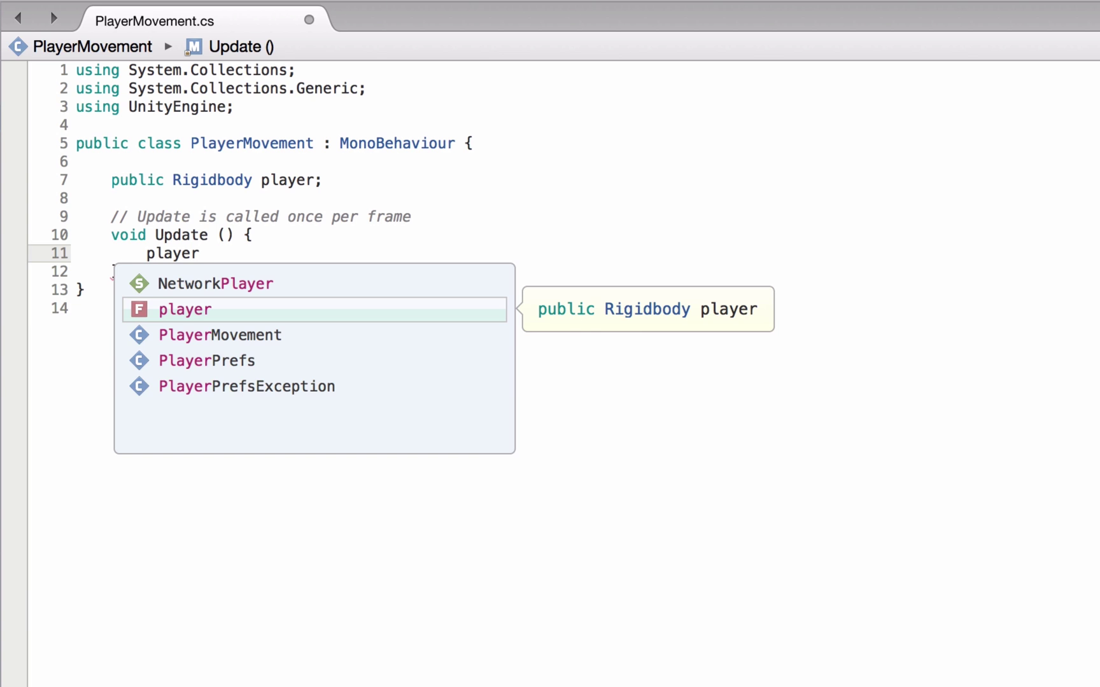
key("Escape")
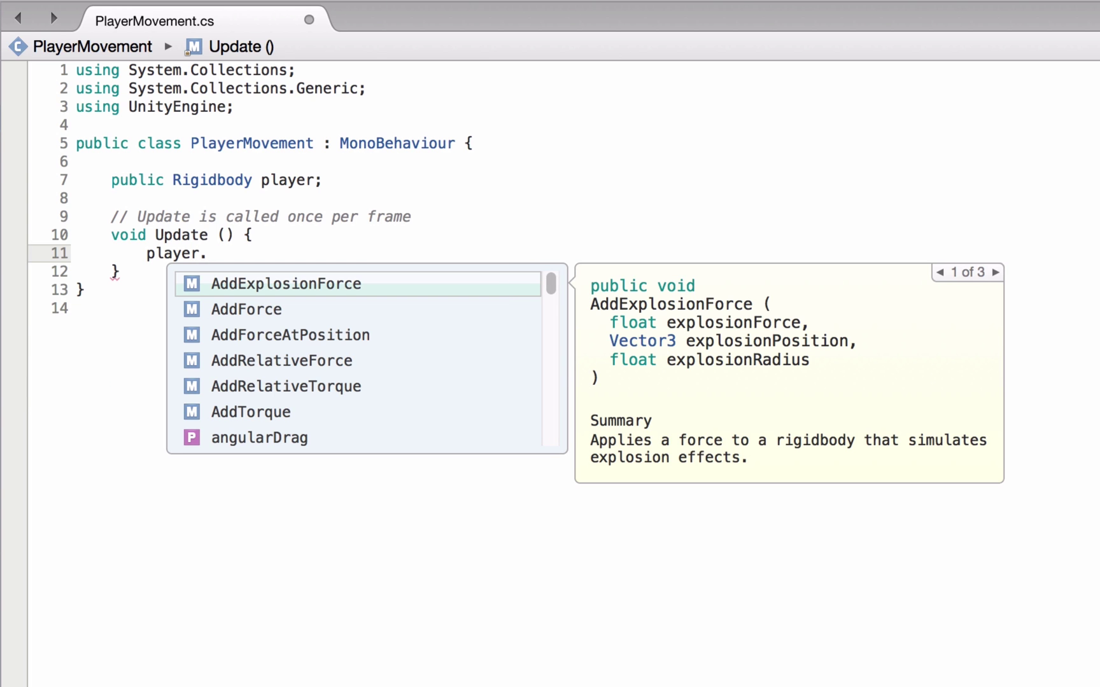
key("Down")
key("Down")
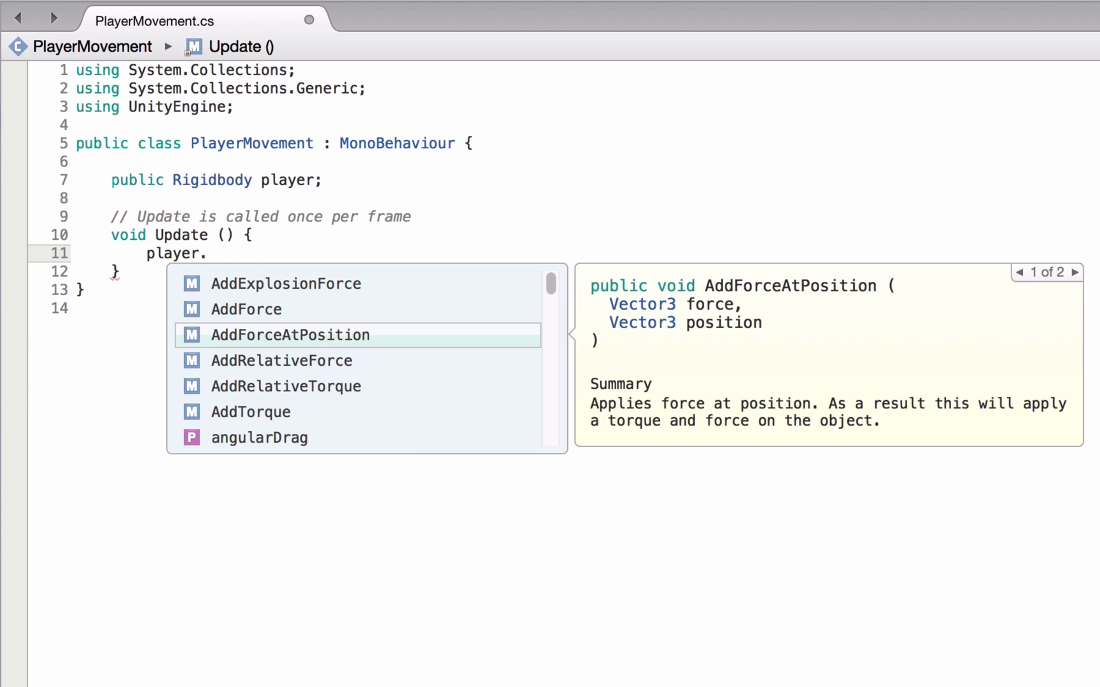
key("Up")
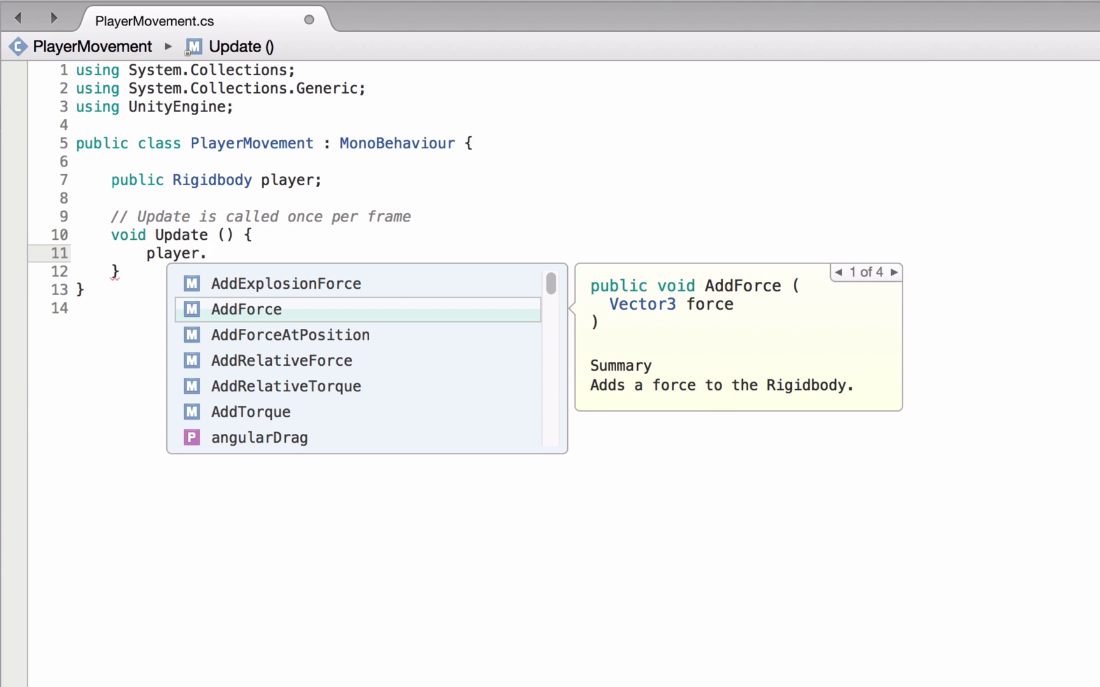
key("Return")
type("(")
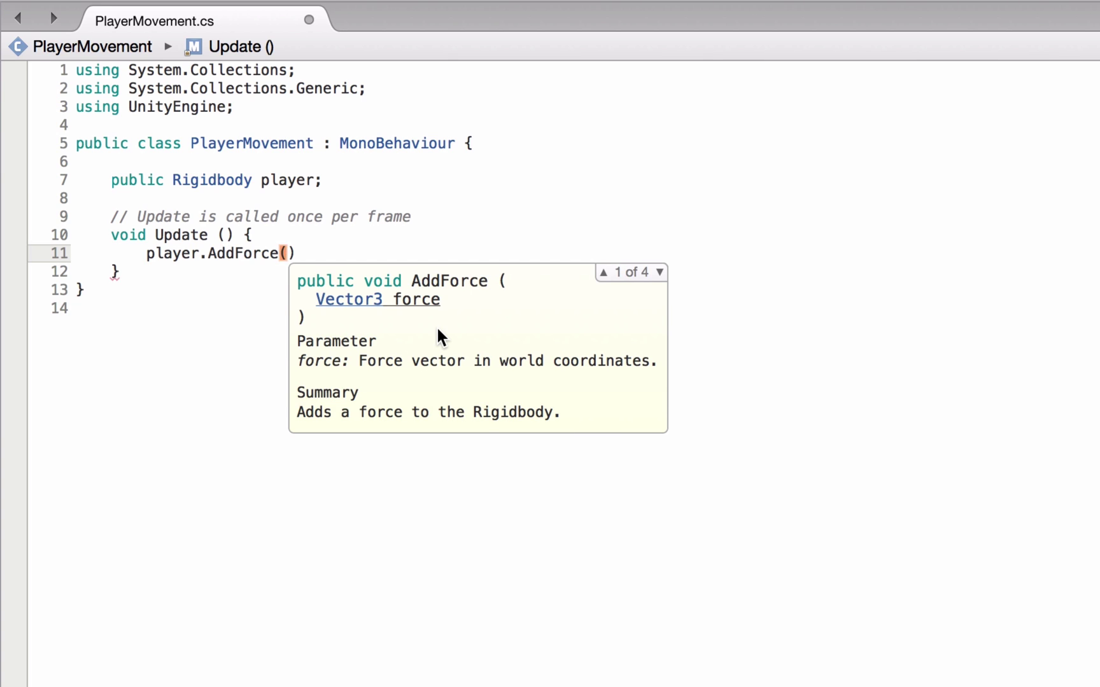
type("new Vect")
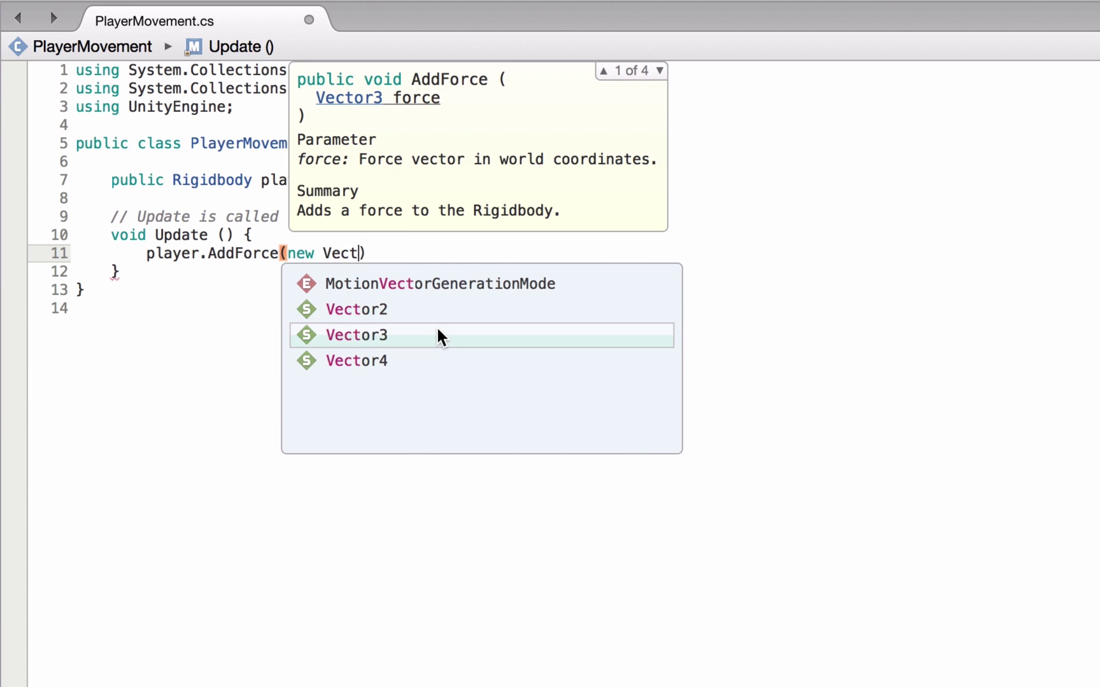
key("Return")
type("(")
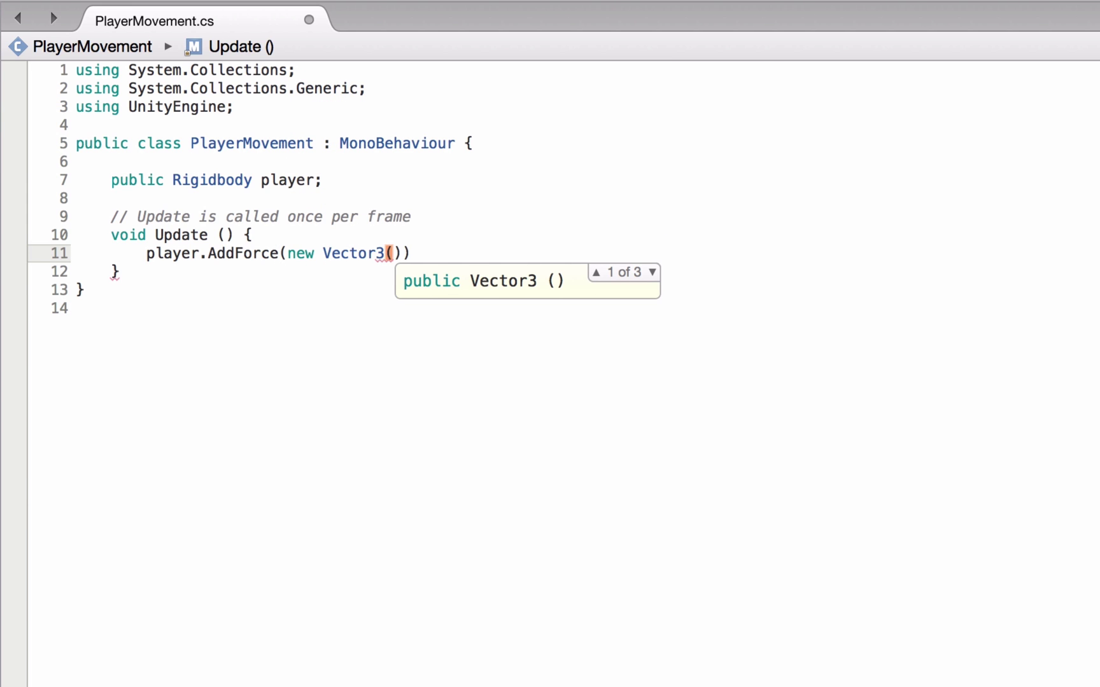
type("0, ")
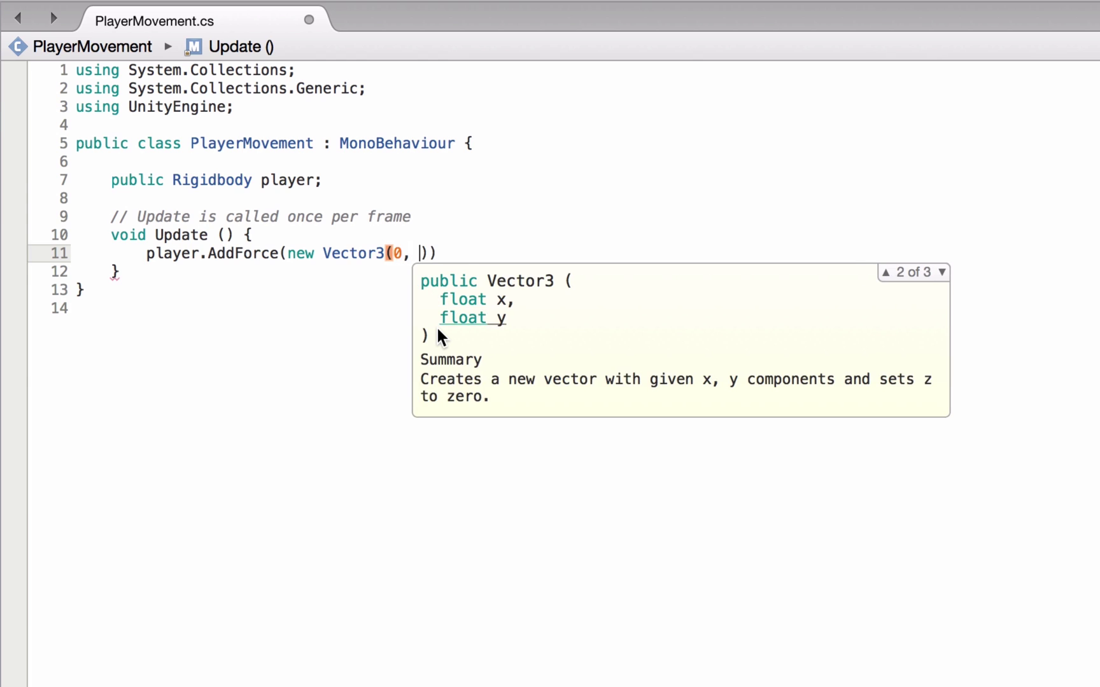
type("0 ,")
key("BackSpace")
key("BackSpace")
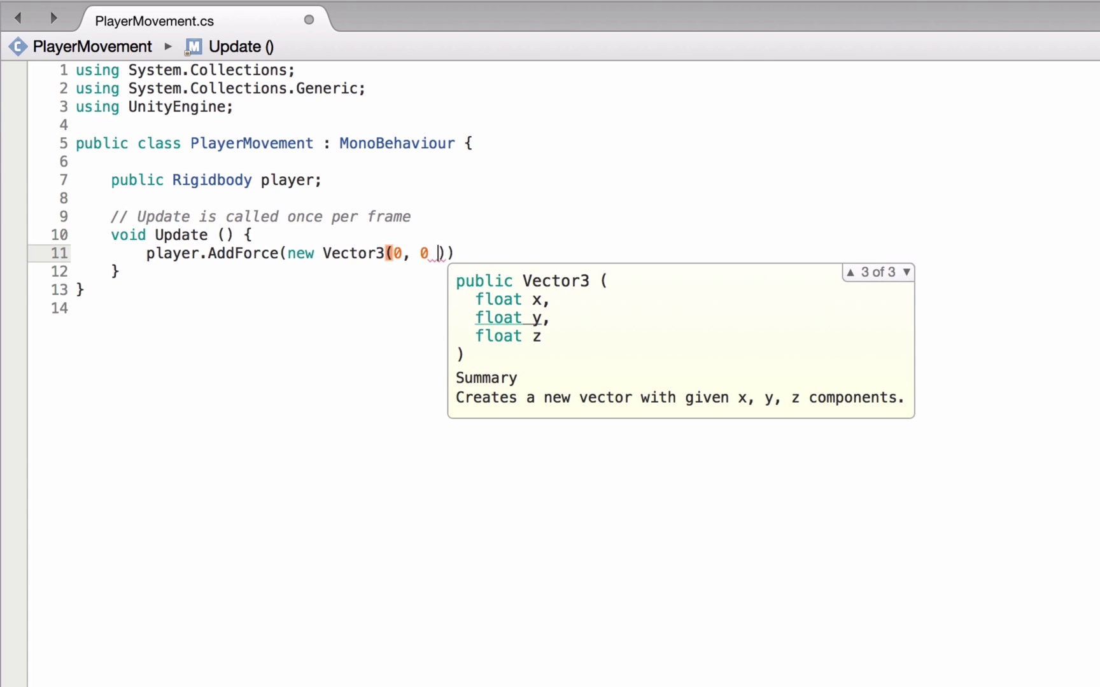
type(", 0")
key("End")
type(";")
Step: Change the Vector3 X value to 100, save the script, and return to Unity
left_click(402, 253)
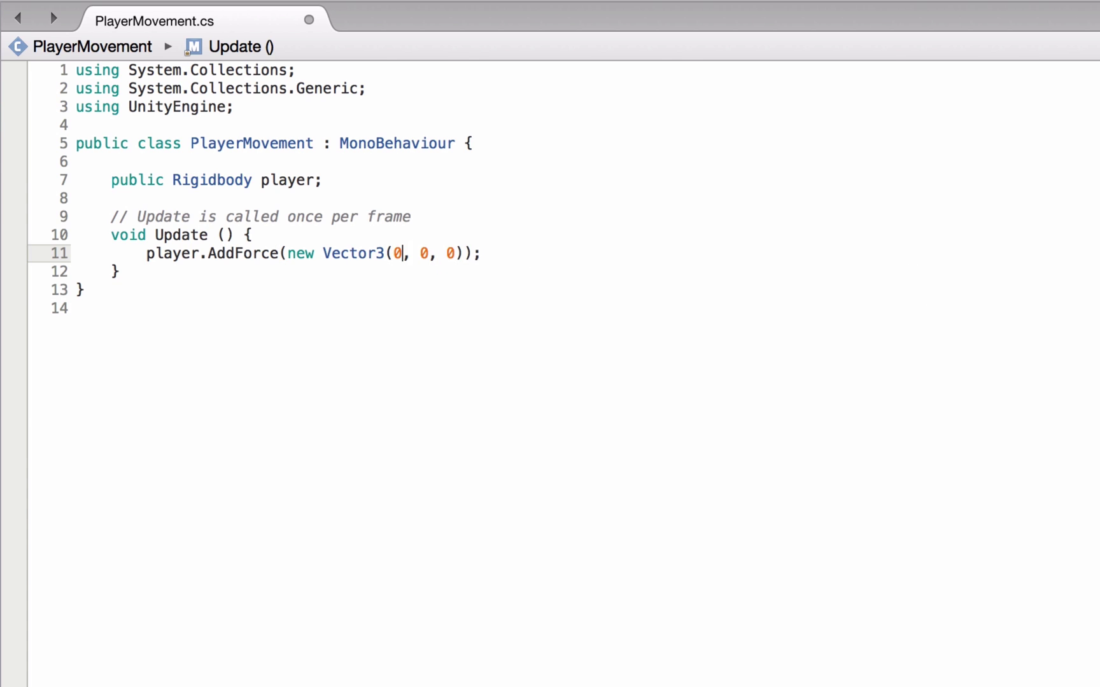
key("shift+Left")
type("100")
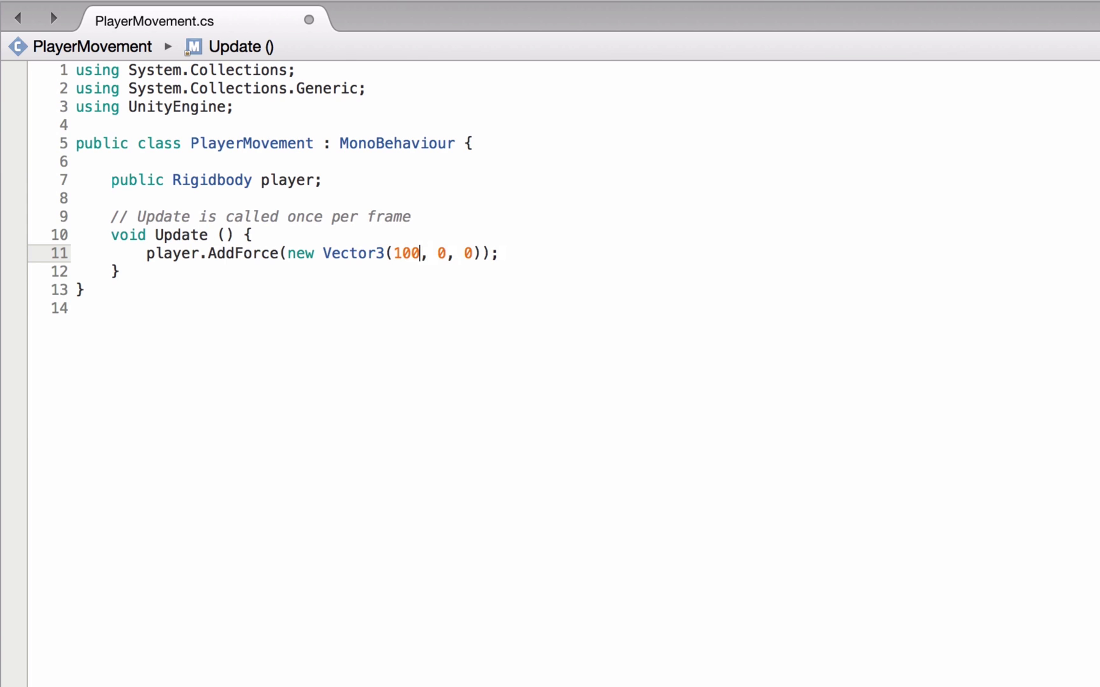
type(".0f")
key("BackSpace")
key("BackSpace")
key("BackSpace")
key("super+s")
key("super+Tab")
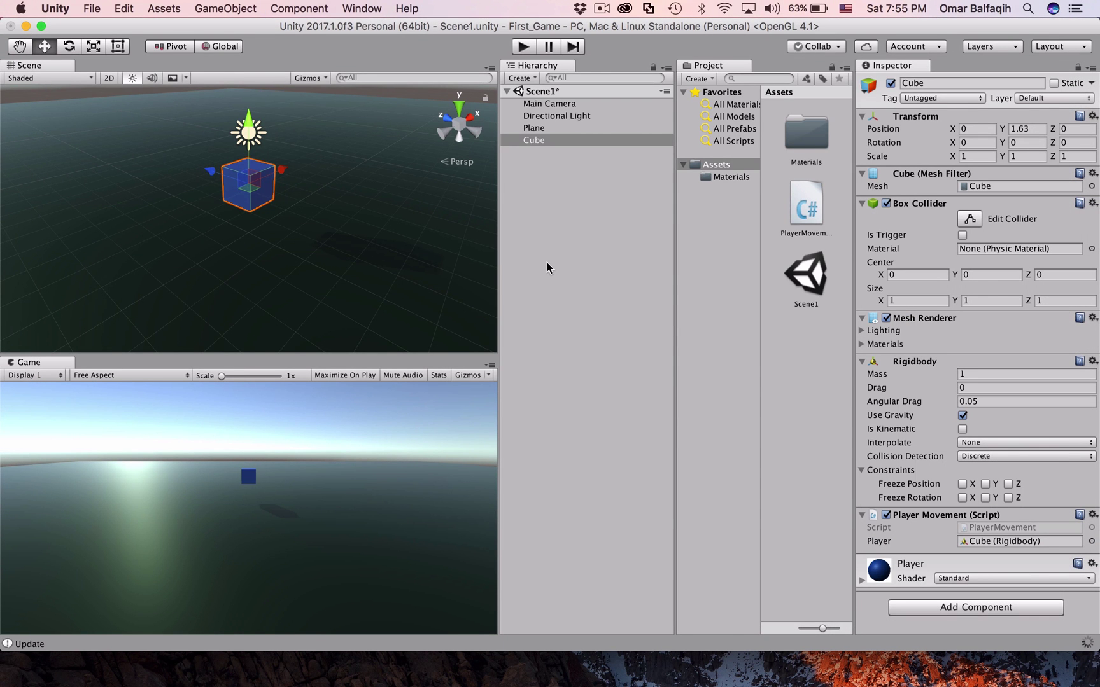
Step: Play-test the cube being pushed along X, then return to the script to make the force negative
key("super+p")
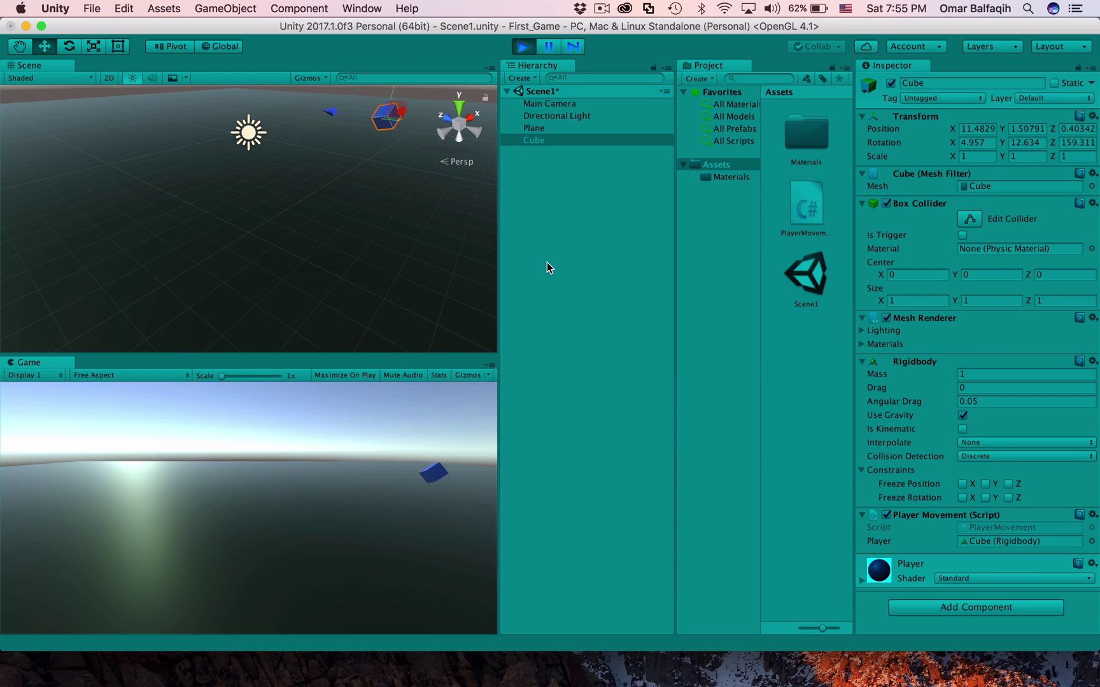
key("super+p")
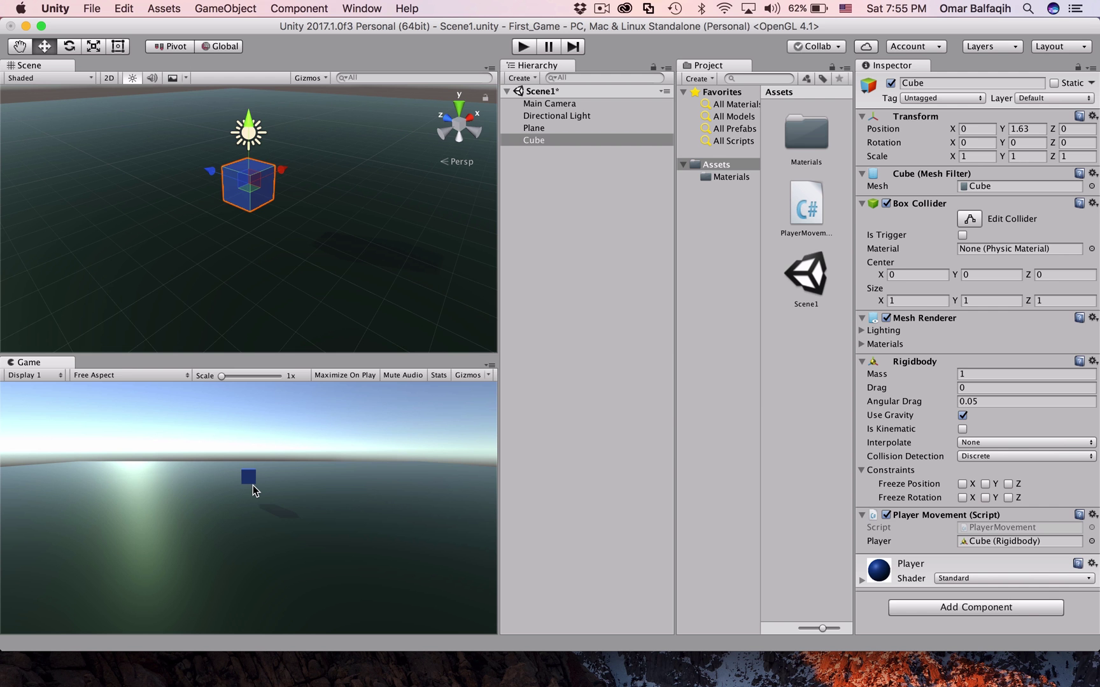
key("super+Tab")
key("Left")
key("Left")
key("Left")
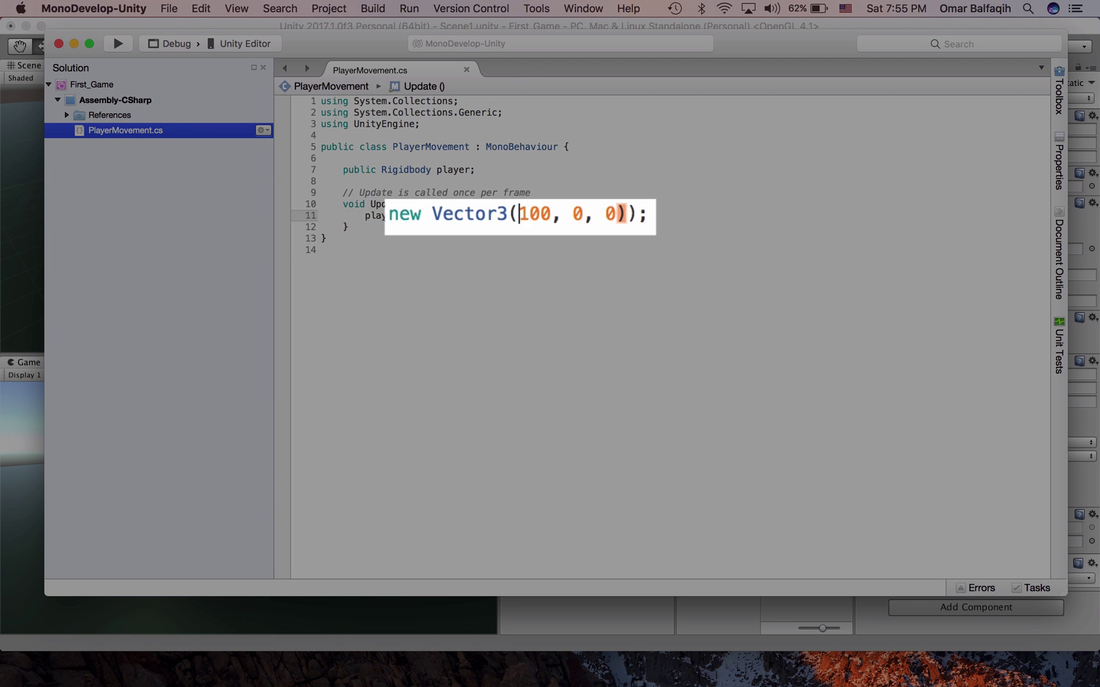
Step: Negate the X force to -100, then play-test to confirm the cube moves toward negative X
type("-")
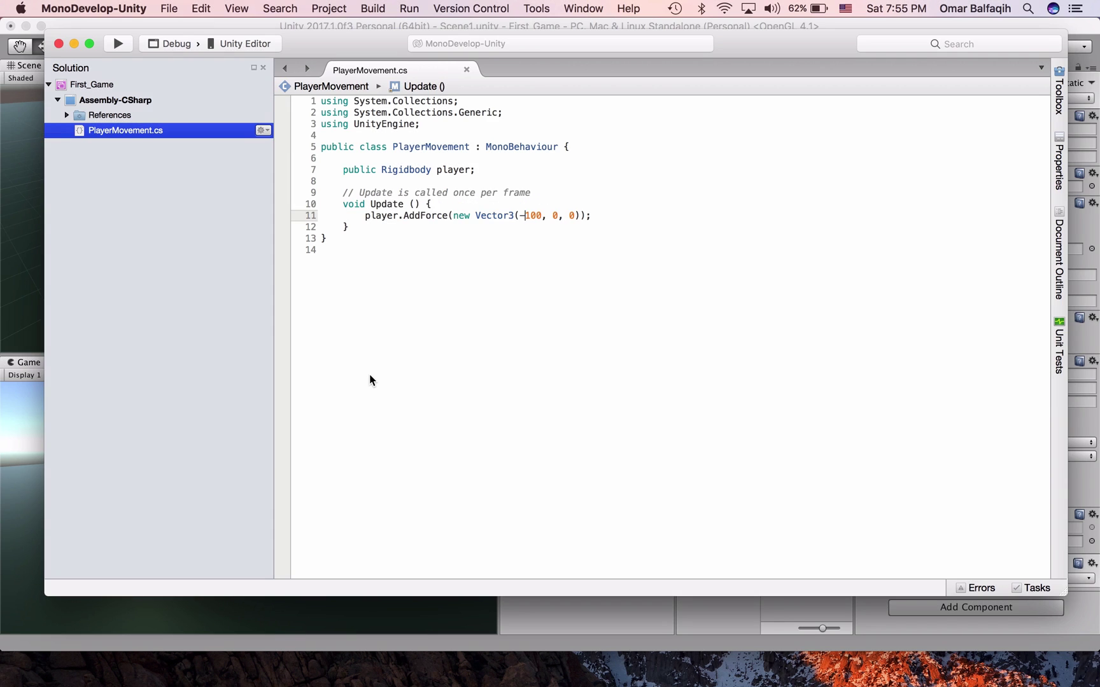
key("super+Tab")
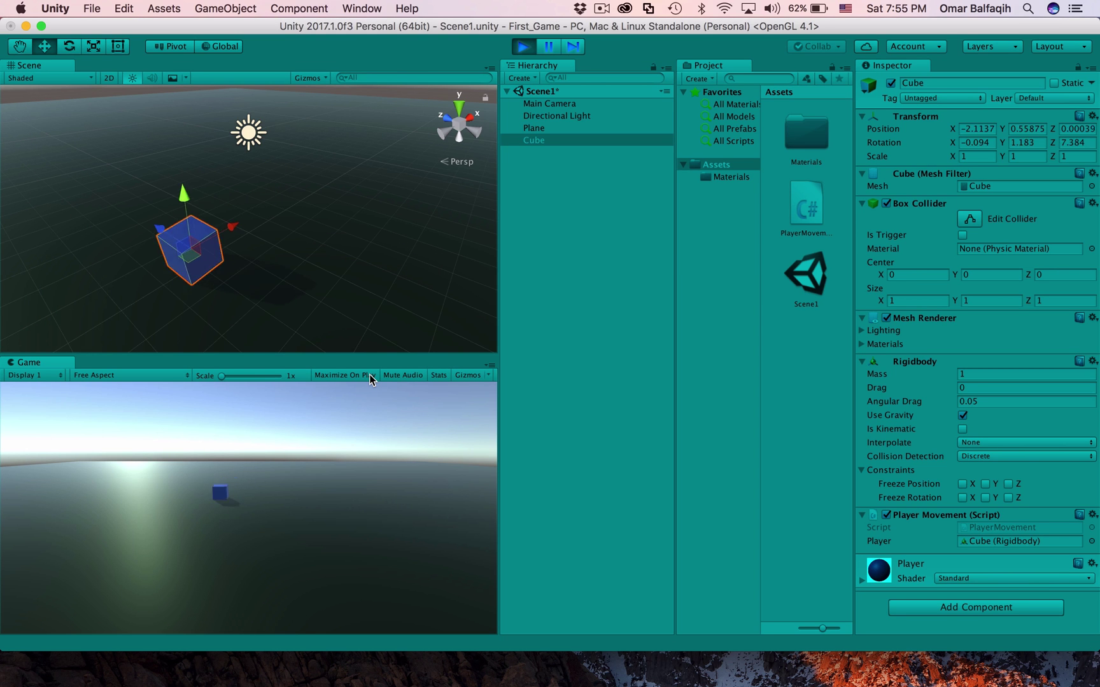
key("super+p")
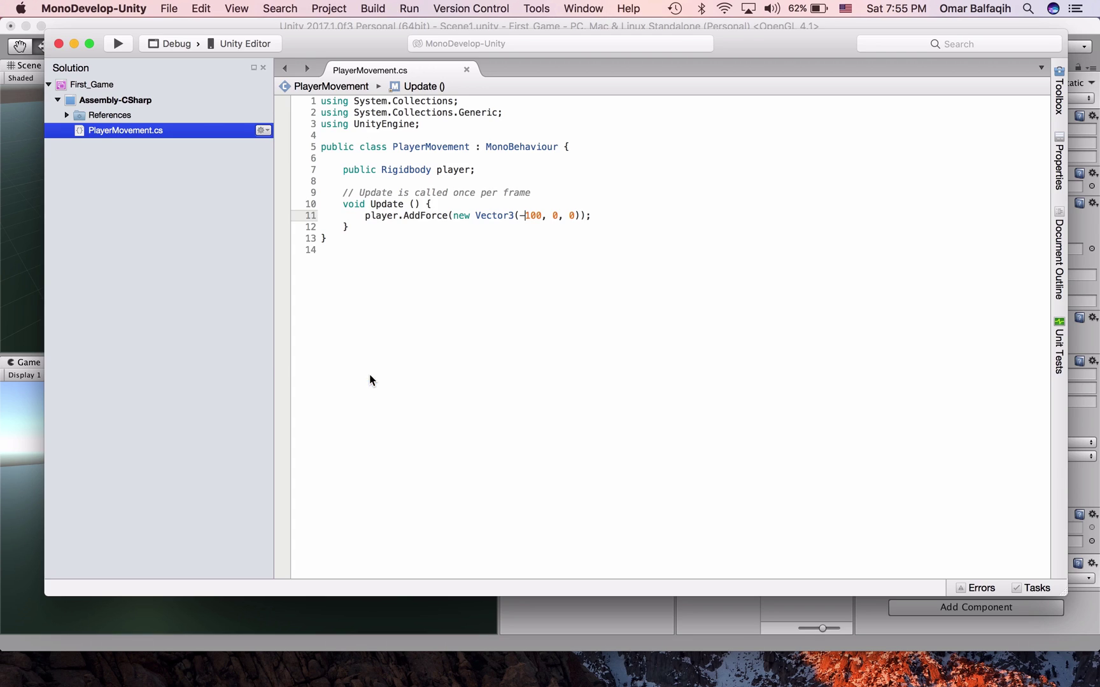
key("super+Tab")
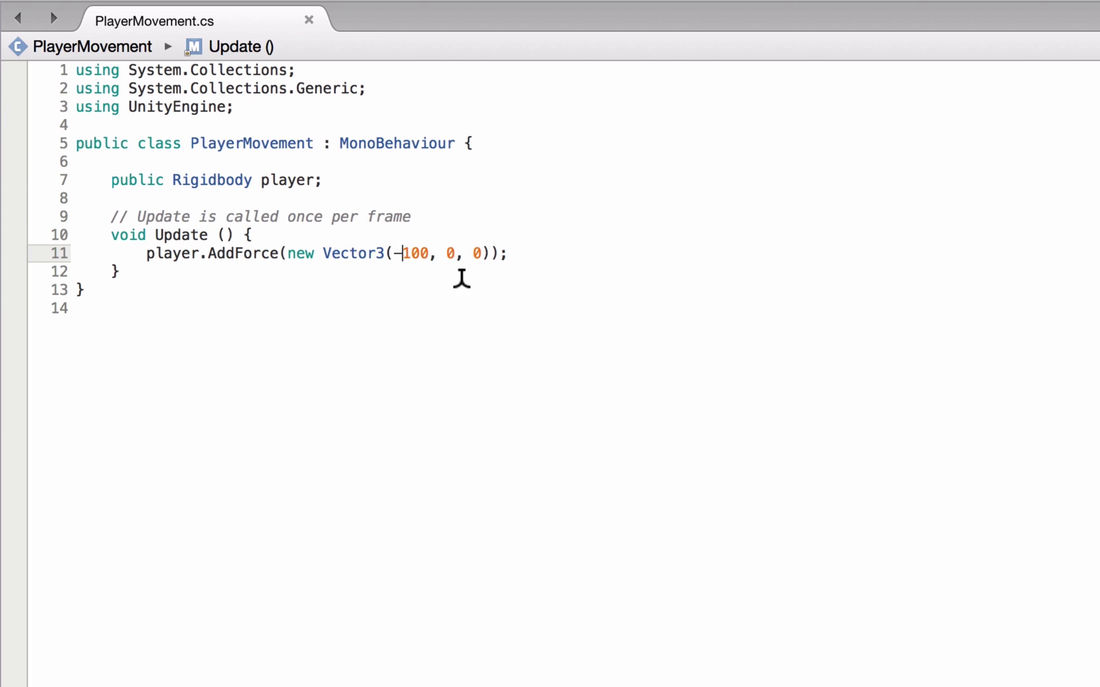
Step: Replace the minus with Input.GetAxis("Horizontal") * so the X force scales 100 by input
key("shift+Left")
type("In")
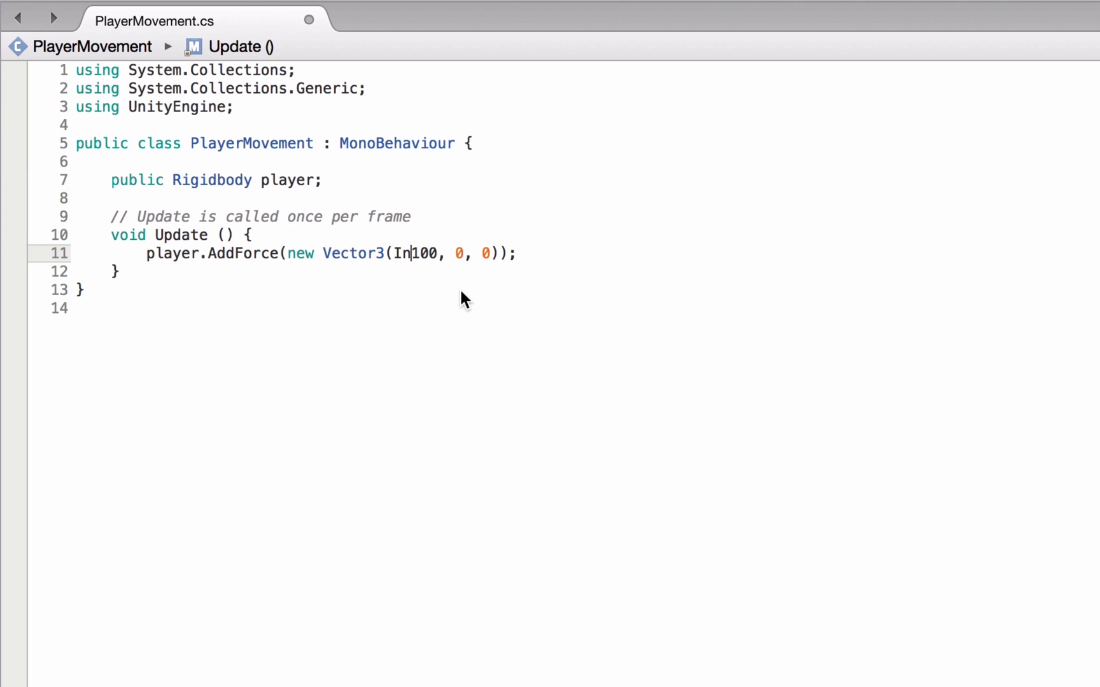
type("put.")
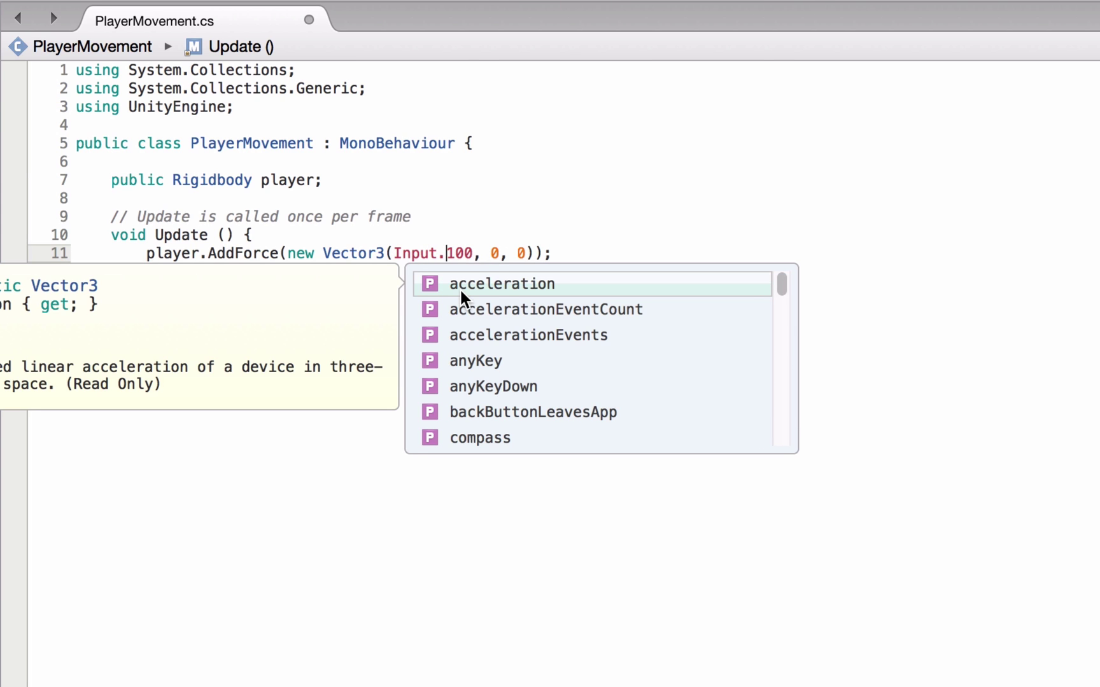
type("Get")
key("Up")
key("Up")
key("Up")
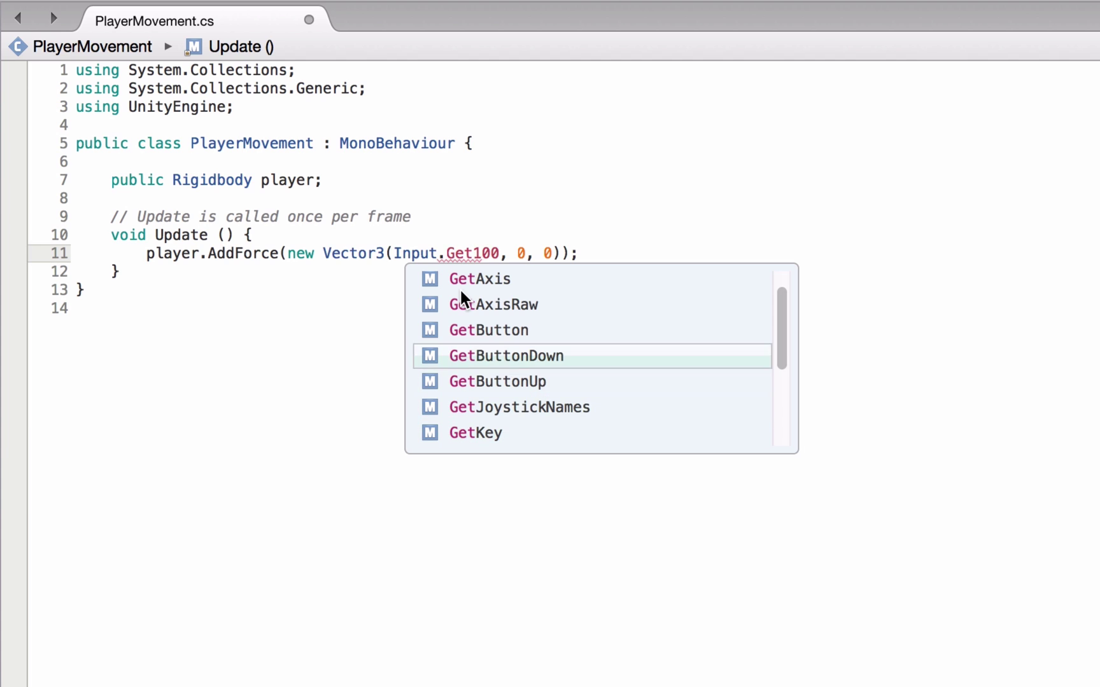
key("Up")
key("Up")
key("Up")
key("Return")
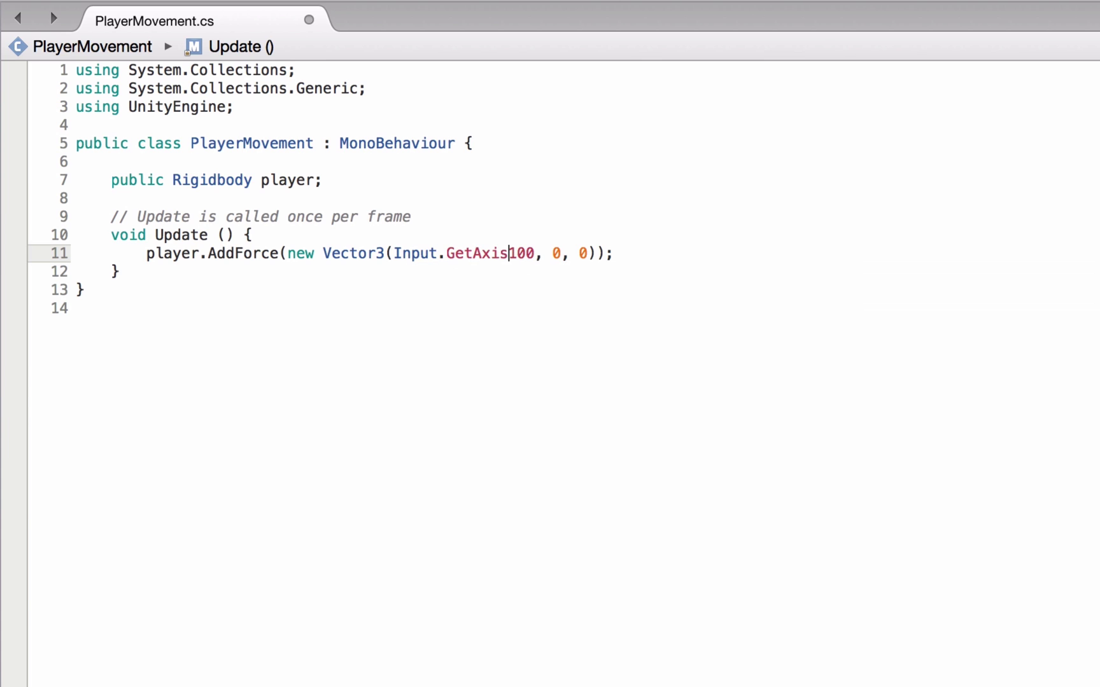
type("(")
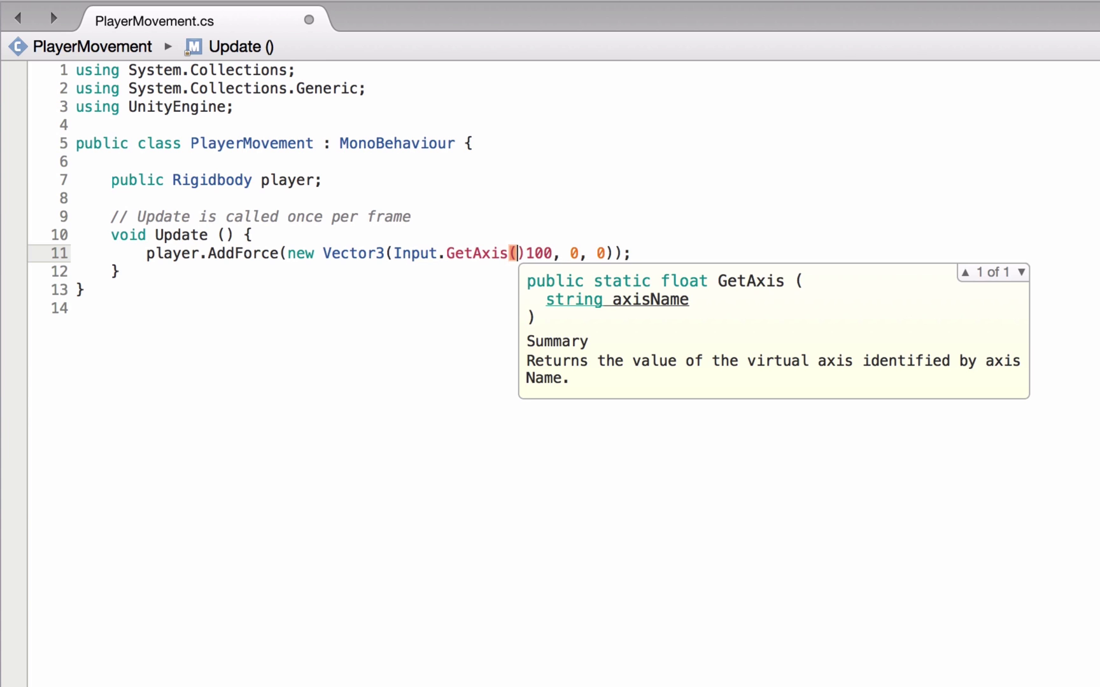
type("\"")
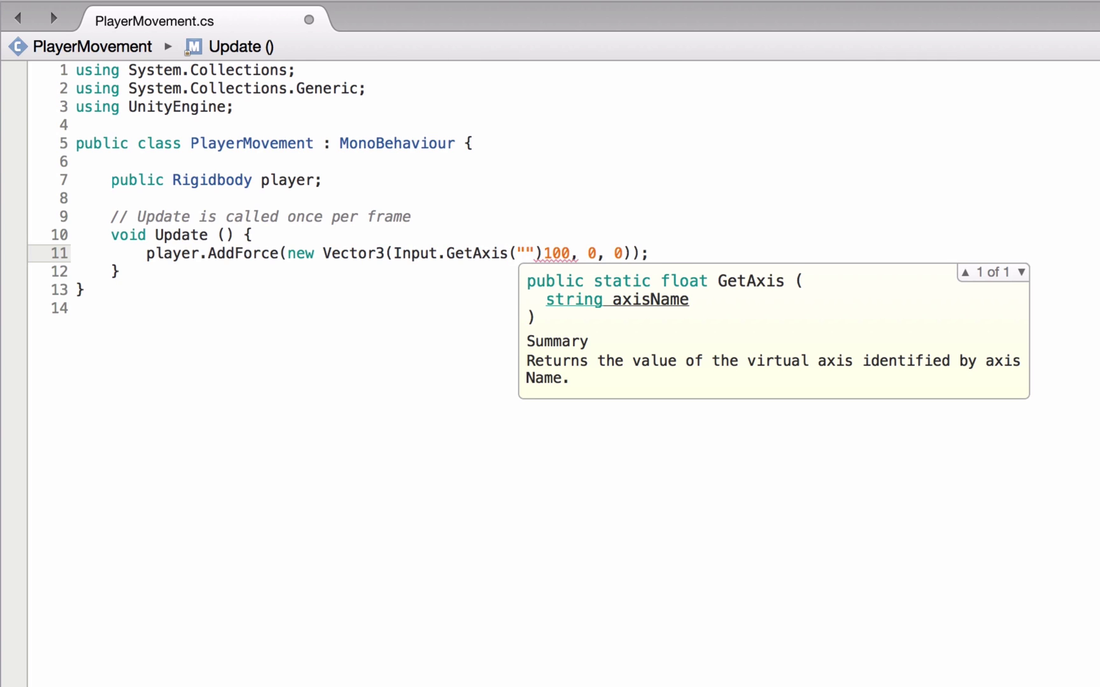
type("Horiz")
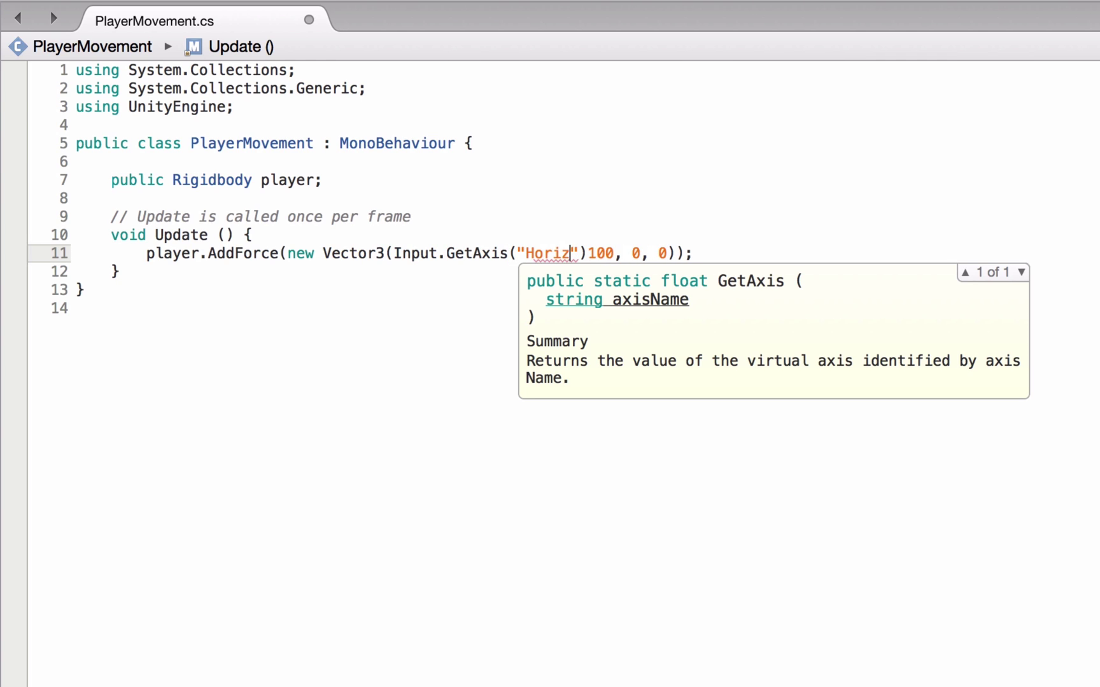
type("ontal")
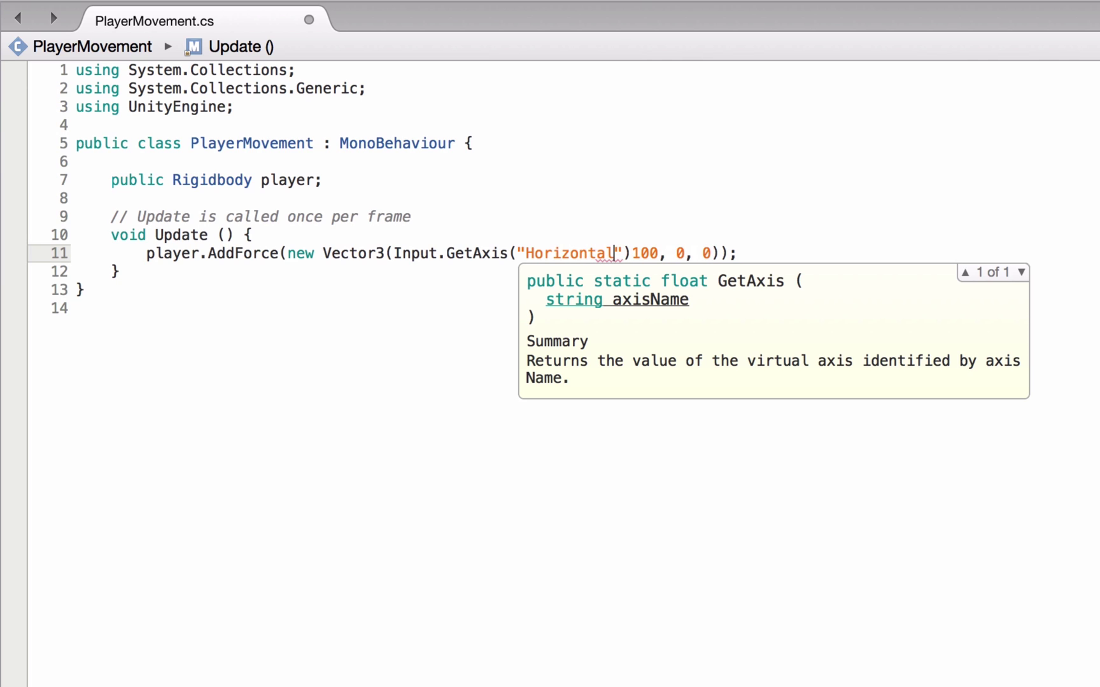
key("Right")
key("Right")
type("*")
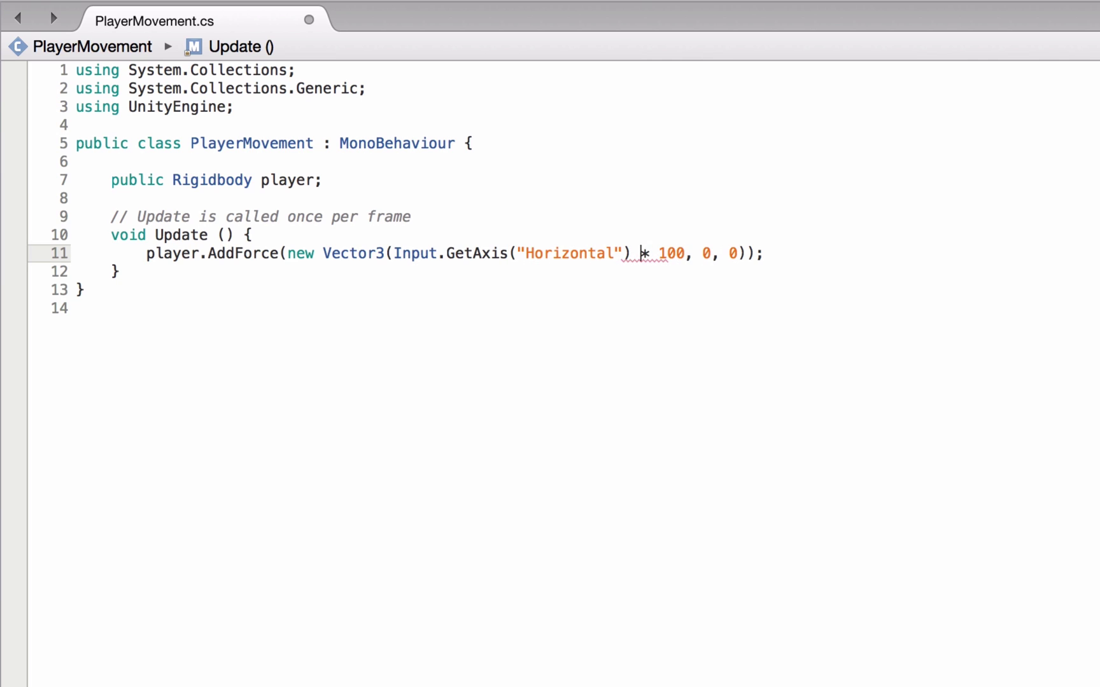
key("Left")
key("Left")
key("Left")
Step: Review the new Input.GetAxis("Horizontal") * 100 expression on the AddForce line
left_click_drag(401, 253, 639, 250)
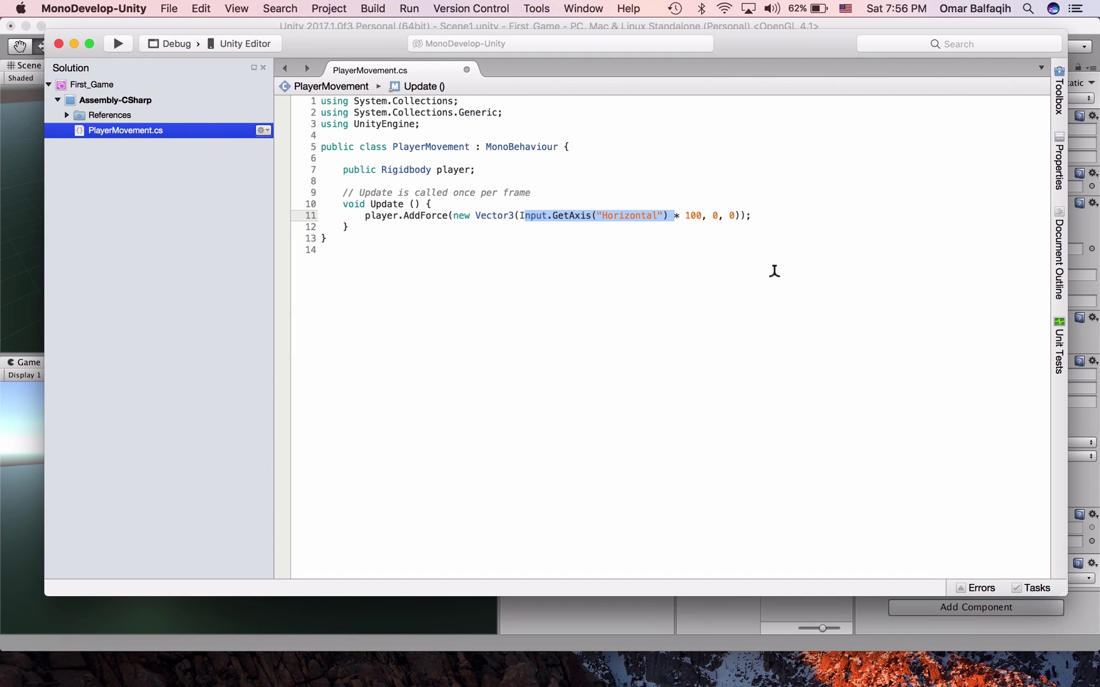
key("Down")
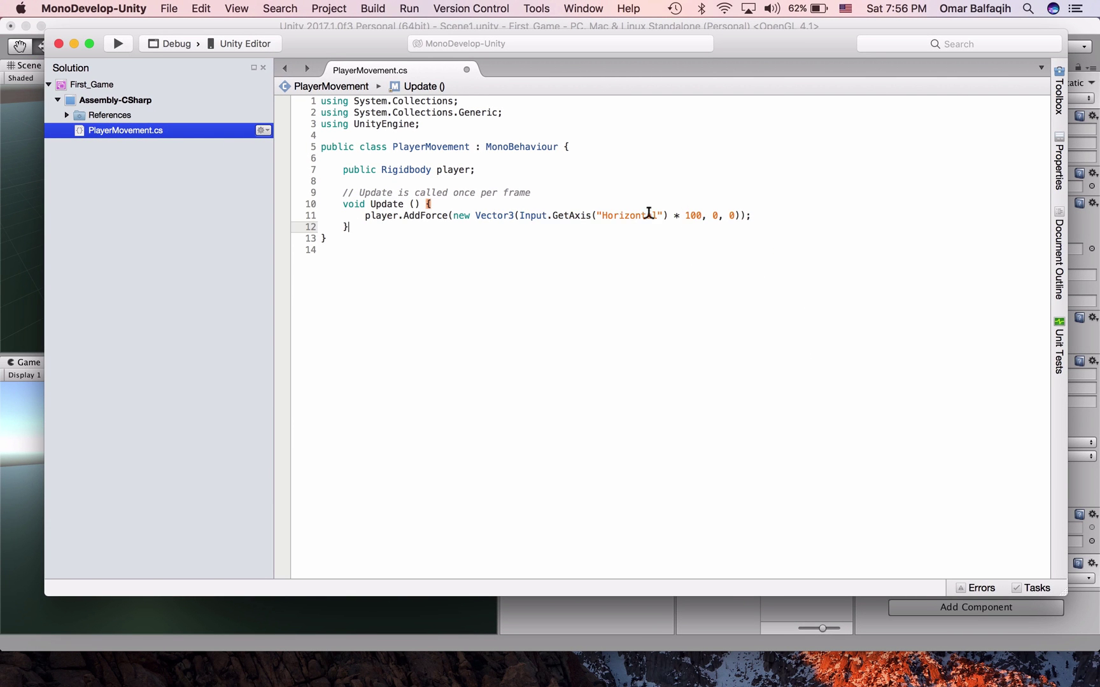
left_click_drag(519, 215, 669, 215)
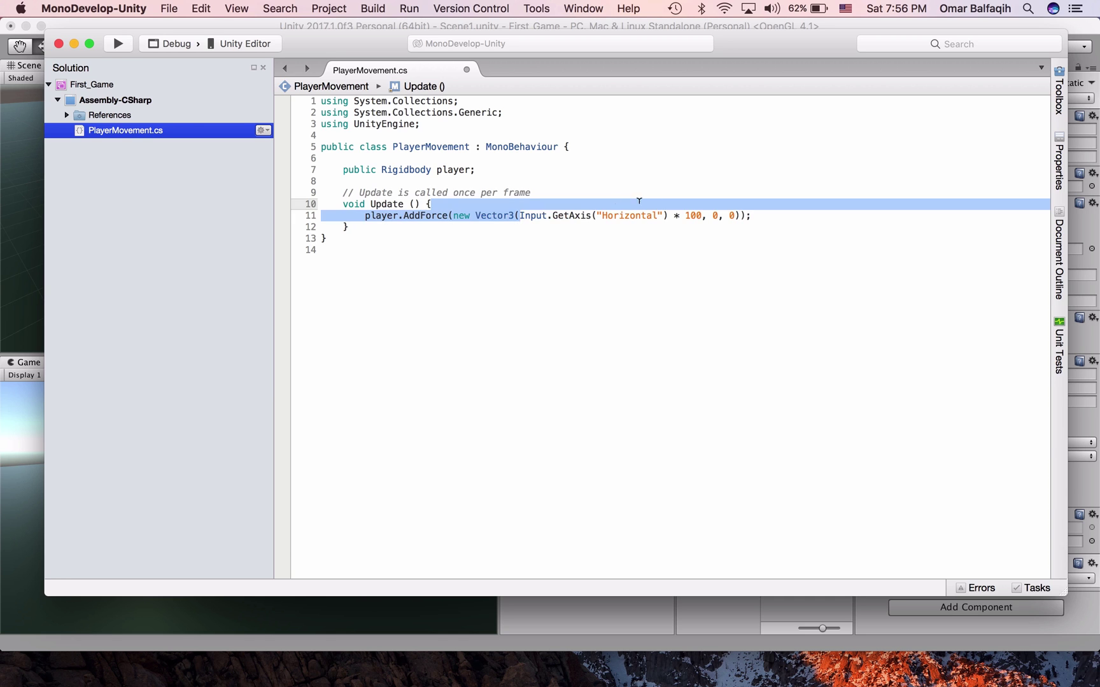
left_click(696, 210)
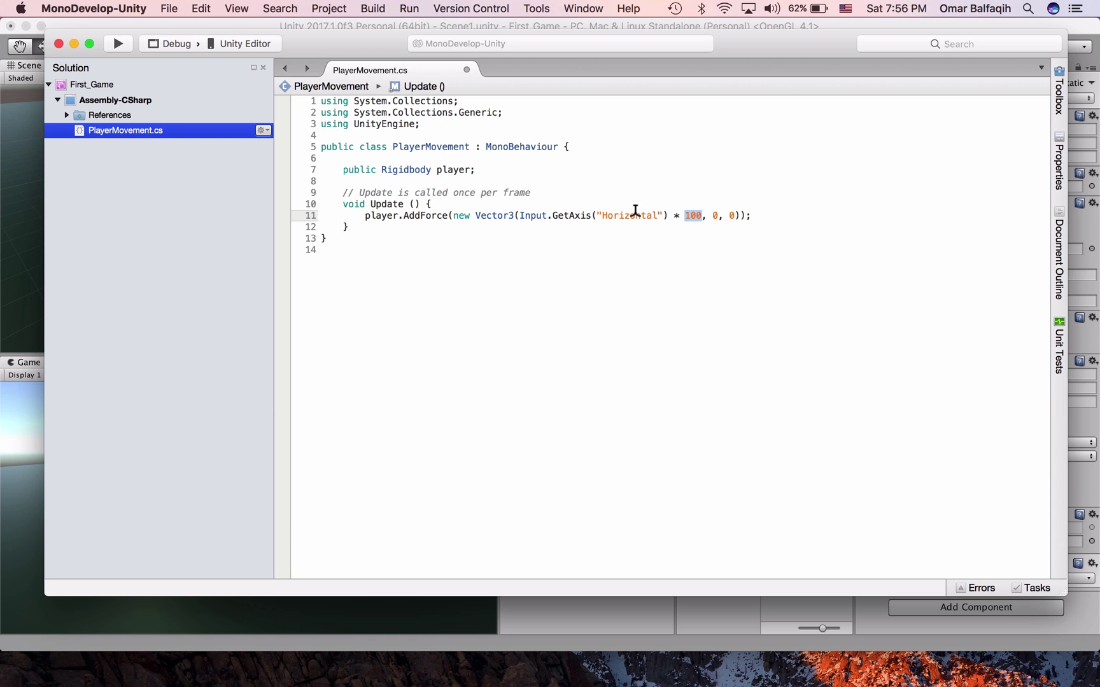
left_click(634, 215)
left_click(31, 424)
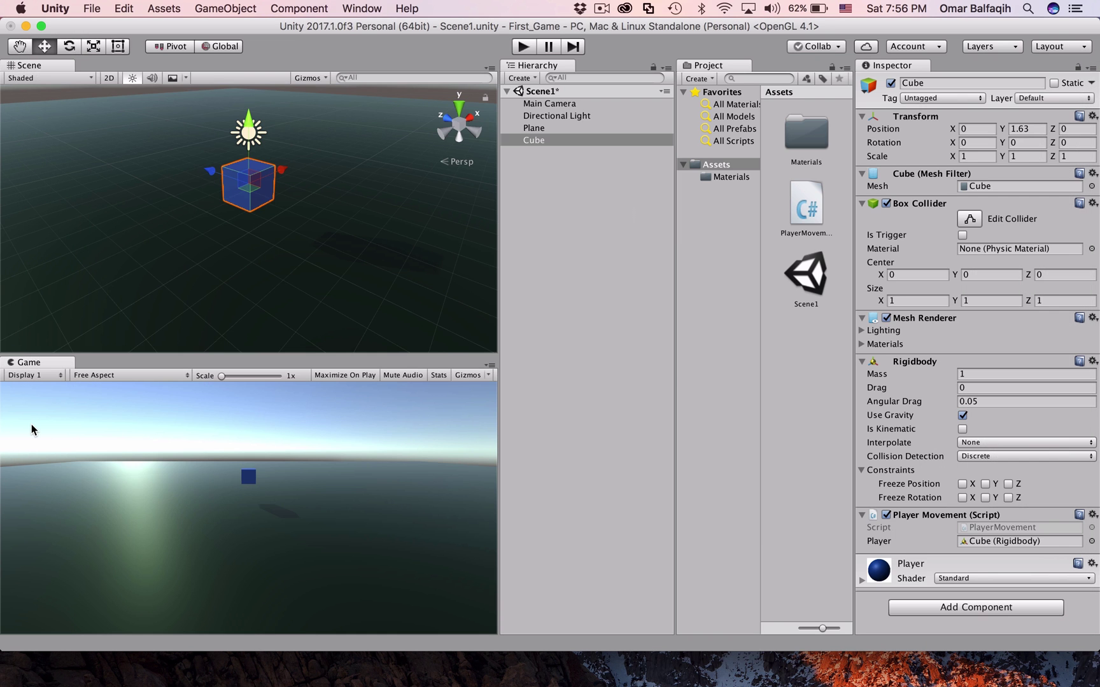
key("super+Tab")
key("super+Tab")
left_click(527, 52)
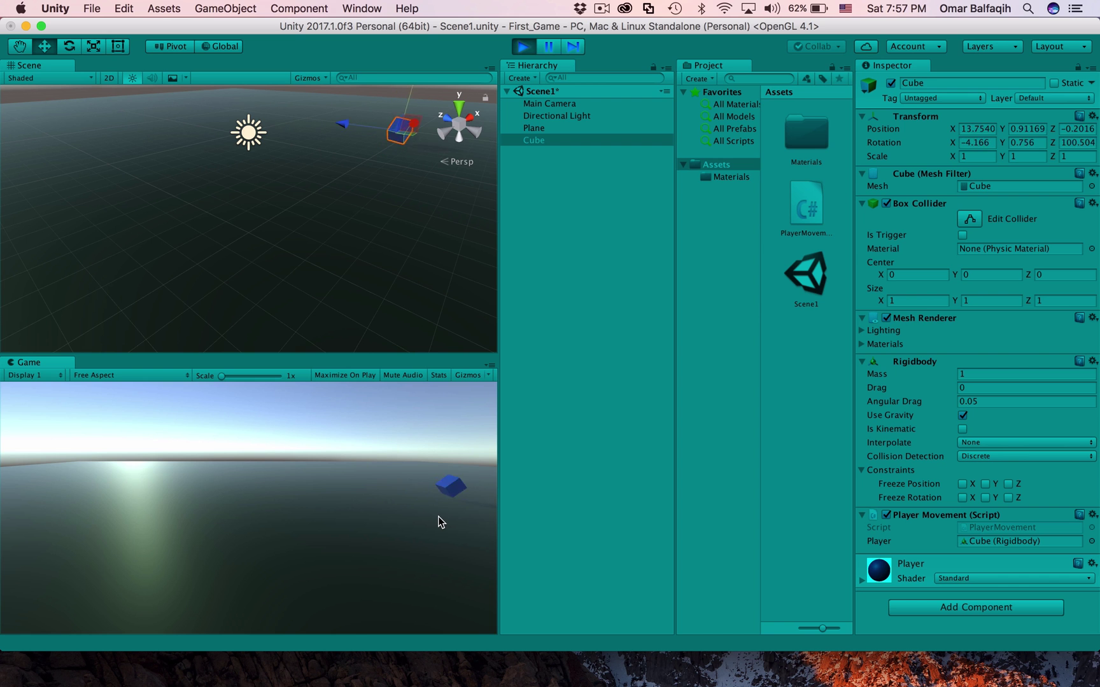
key("a")
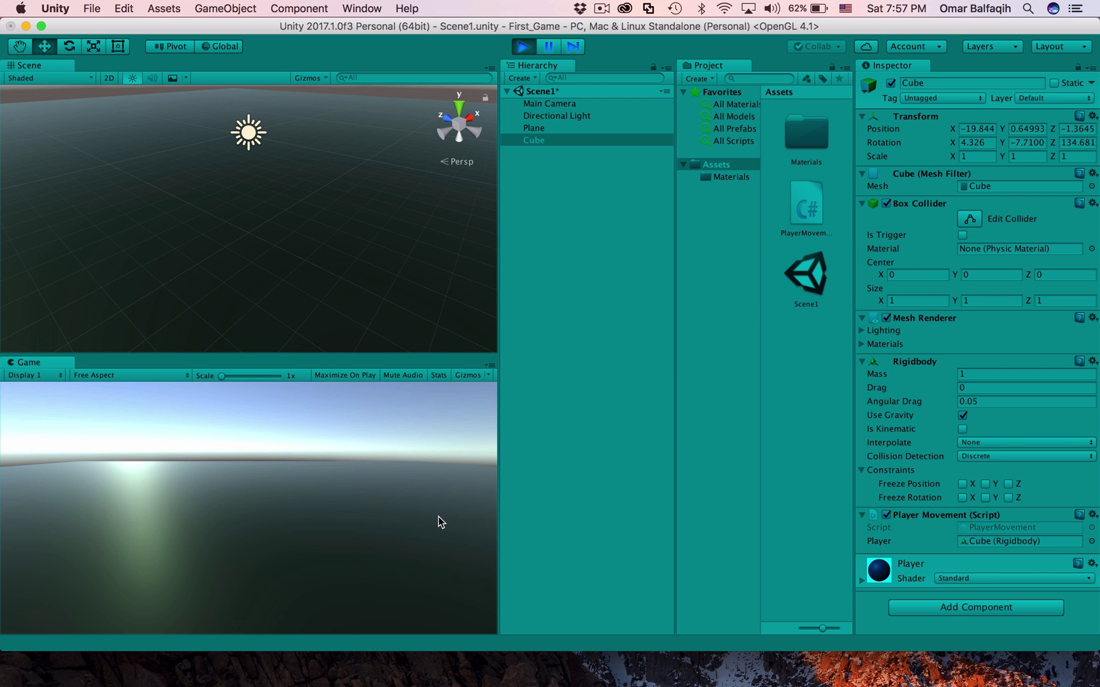
key("super+p")
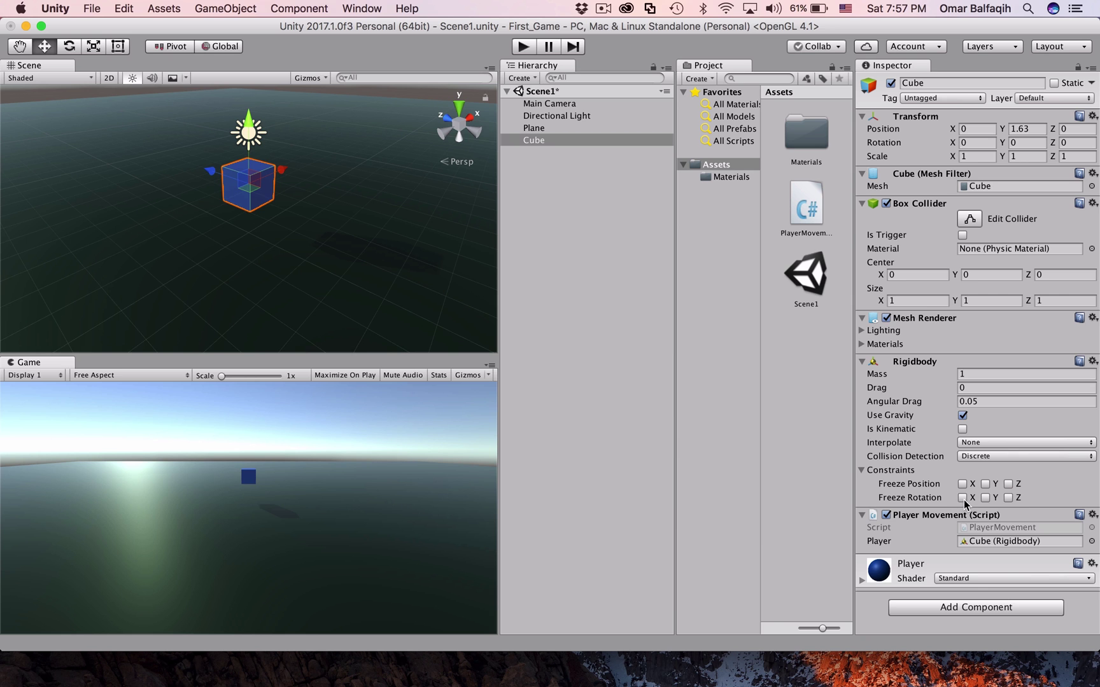
Step: Freeze the Cube's Rigidbody rotation on X, Y and Z
left_click(962, 498)
left_click(985, 498)
left_click(1008, 498)
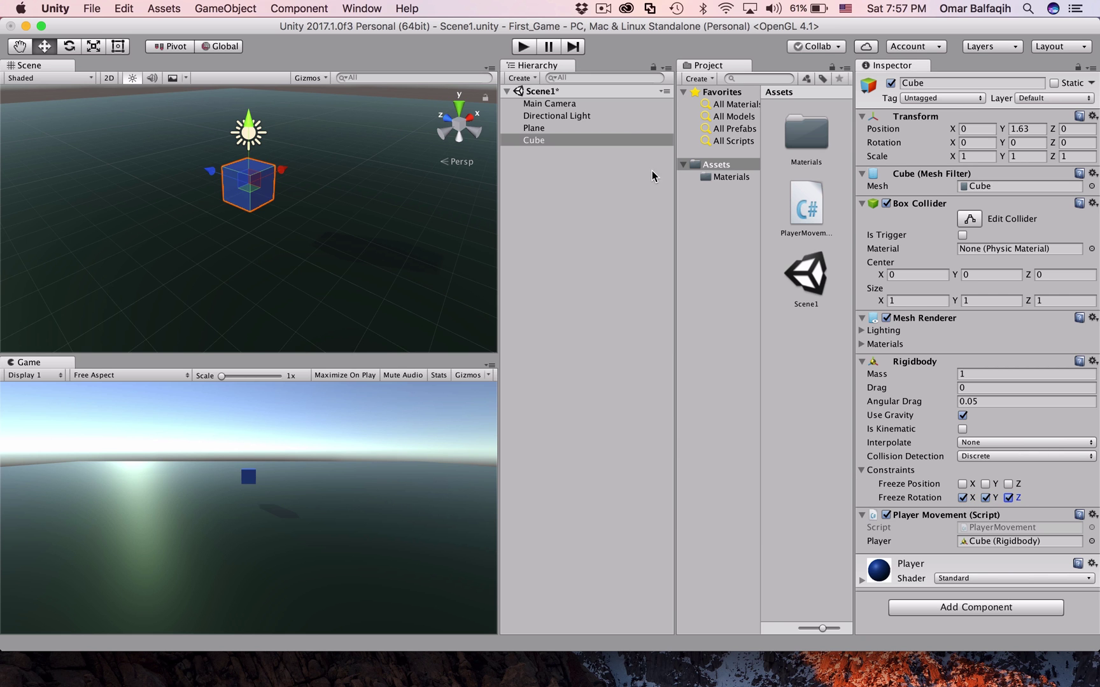
Step: Play-test the scene, sliding the cube left and right, then stop and return to the script
left_click(531, 46)
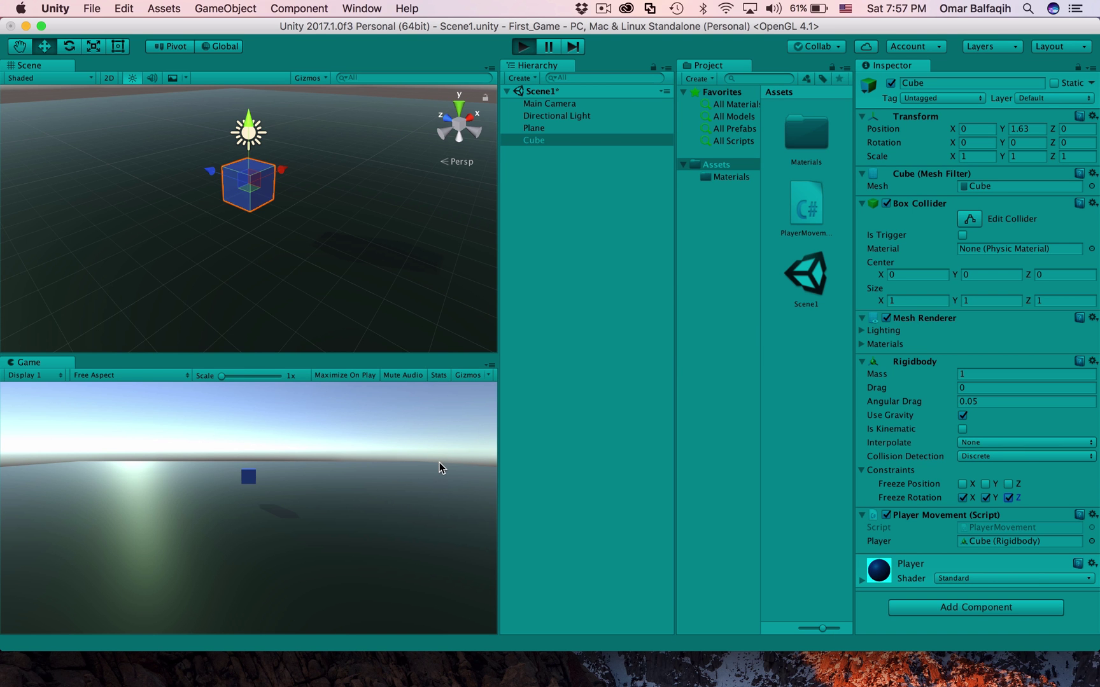
key("a")
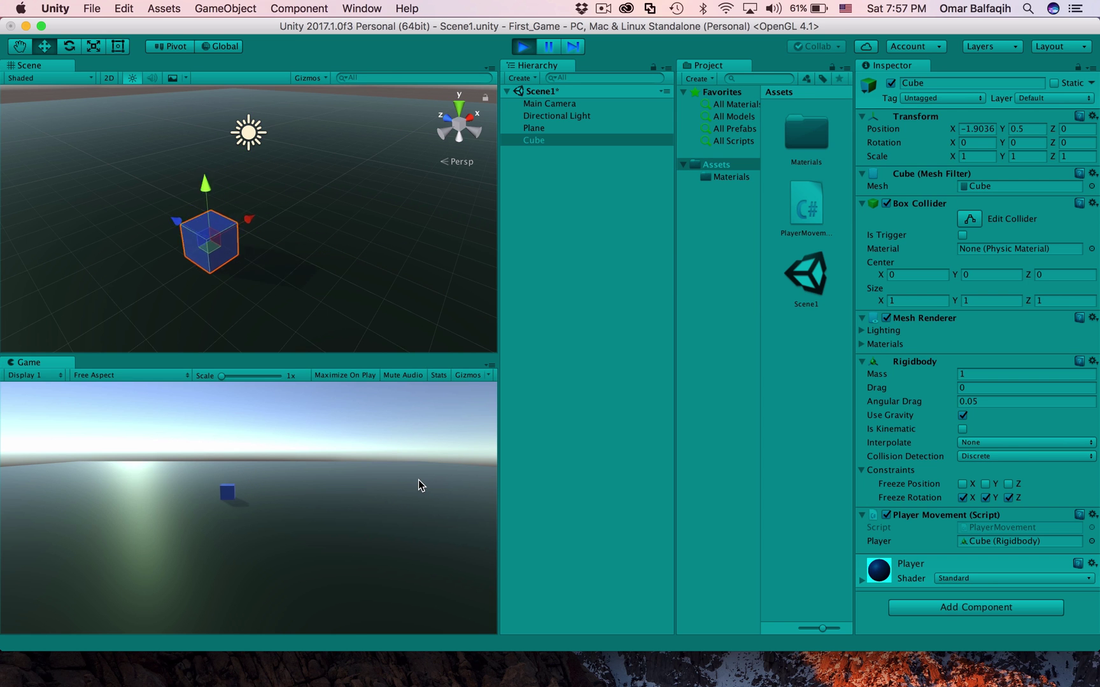
key("d")
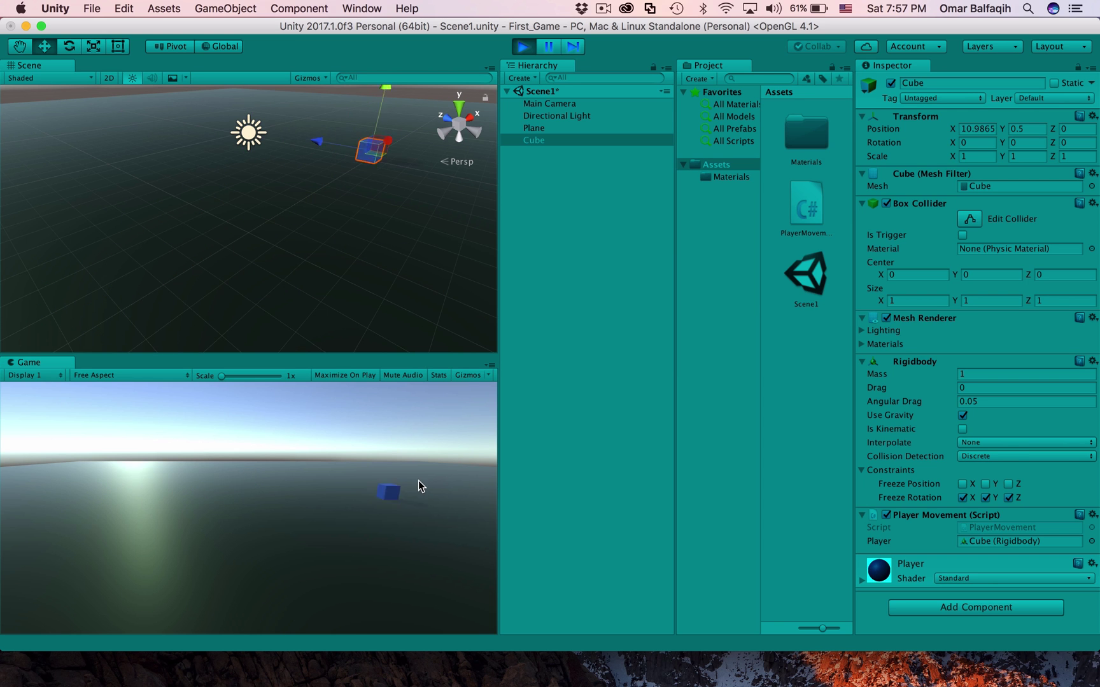
key("a")
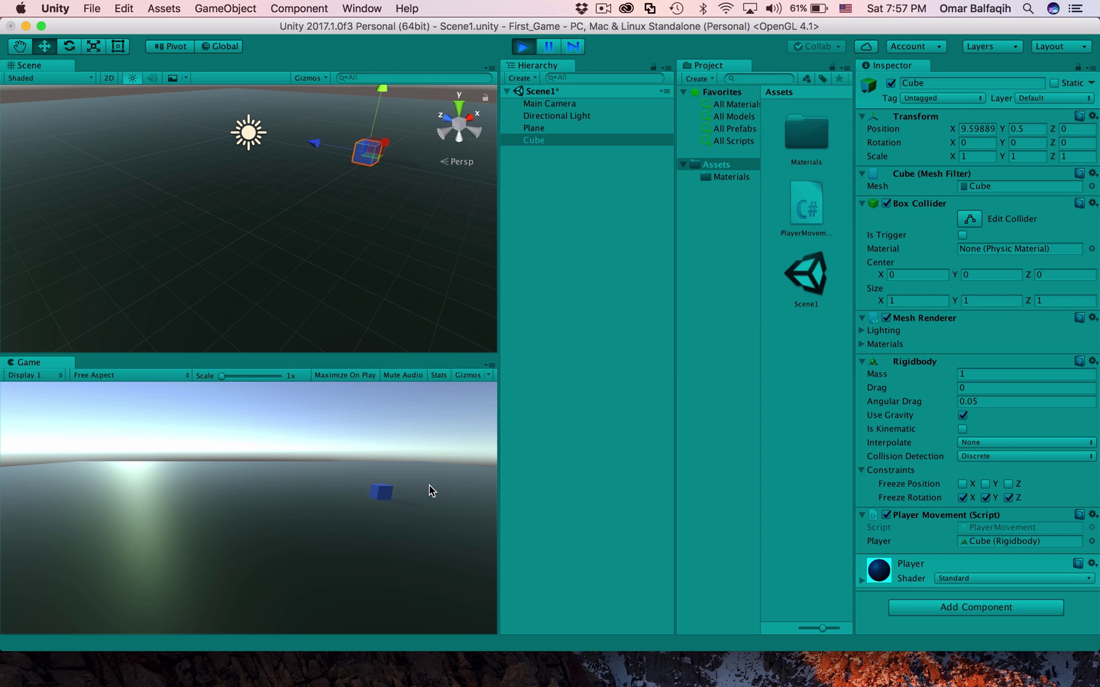
key("super+p")
key("super+Tab")
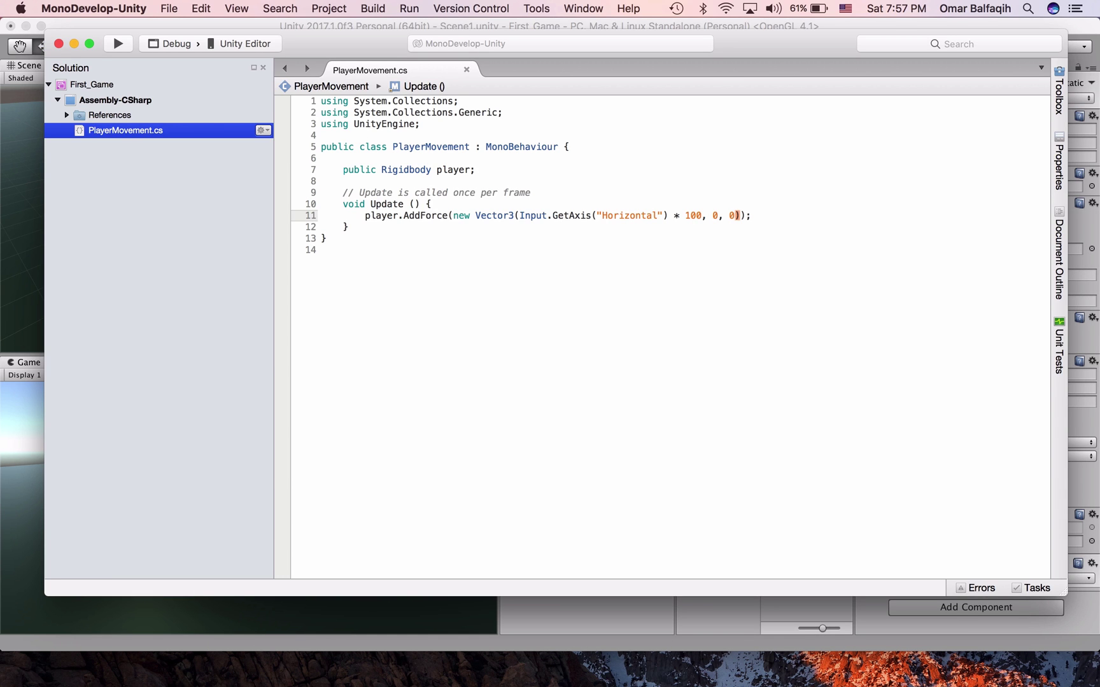
Step: Replace the third Vector3 component with Input.GetAxis("Vertical") * 100 and save the script
left_click_drag(519, 215, 701, 215)
key("super+c")
double_click(732, 215)
key("super+v")
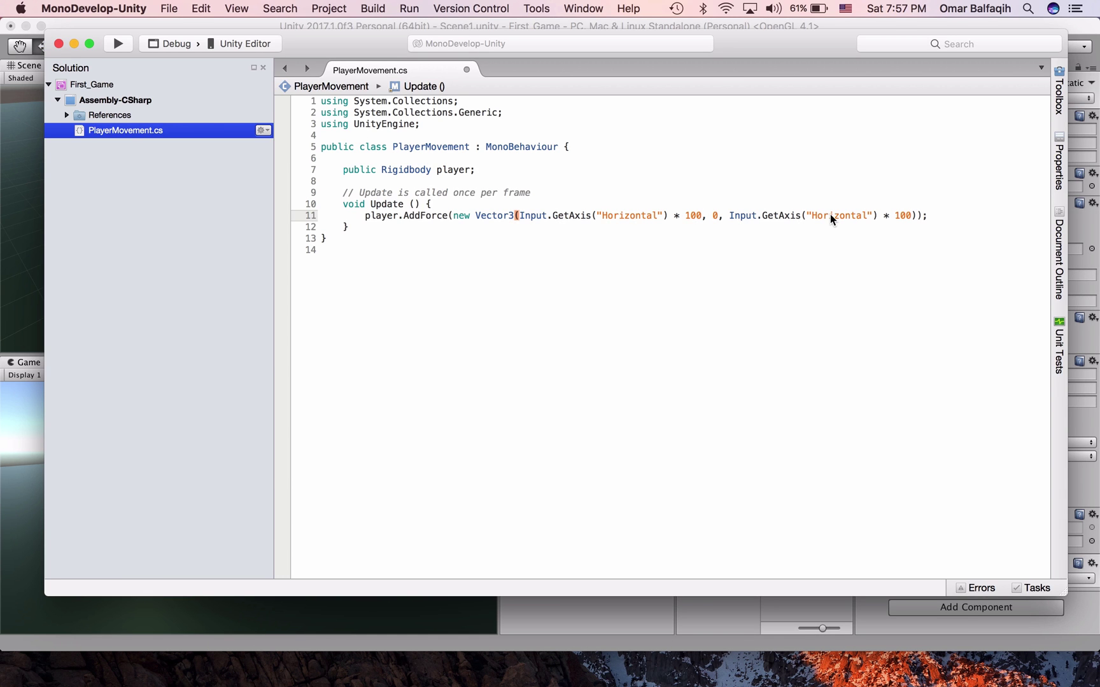
double_click(830, 215)
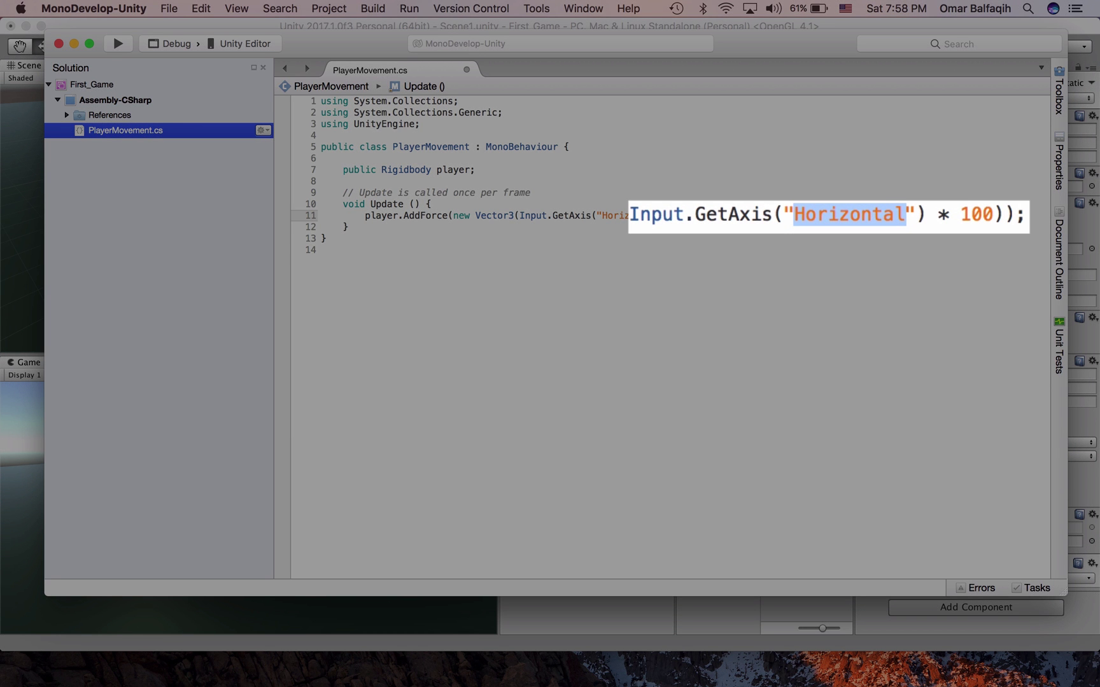
type("Vert")
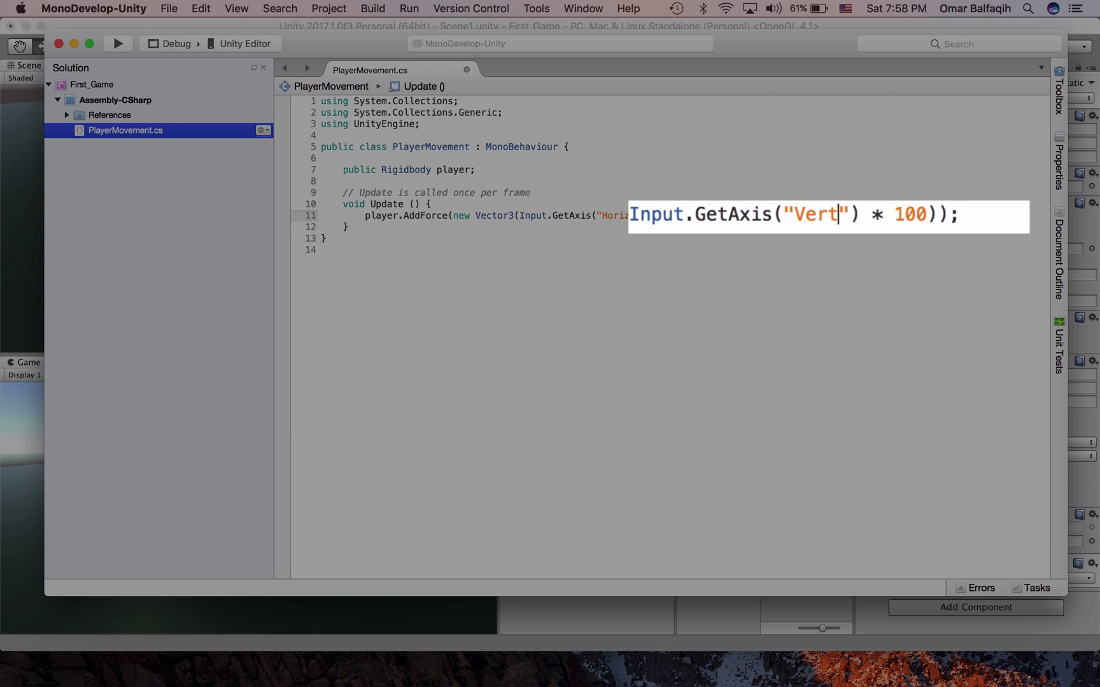
type("ical")
key("super+s")
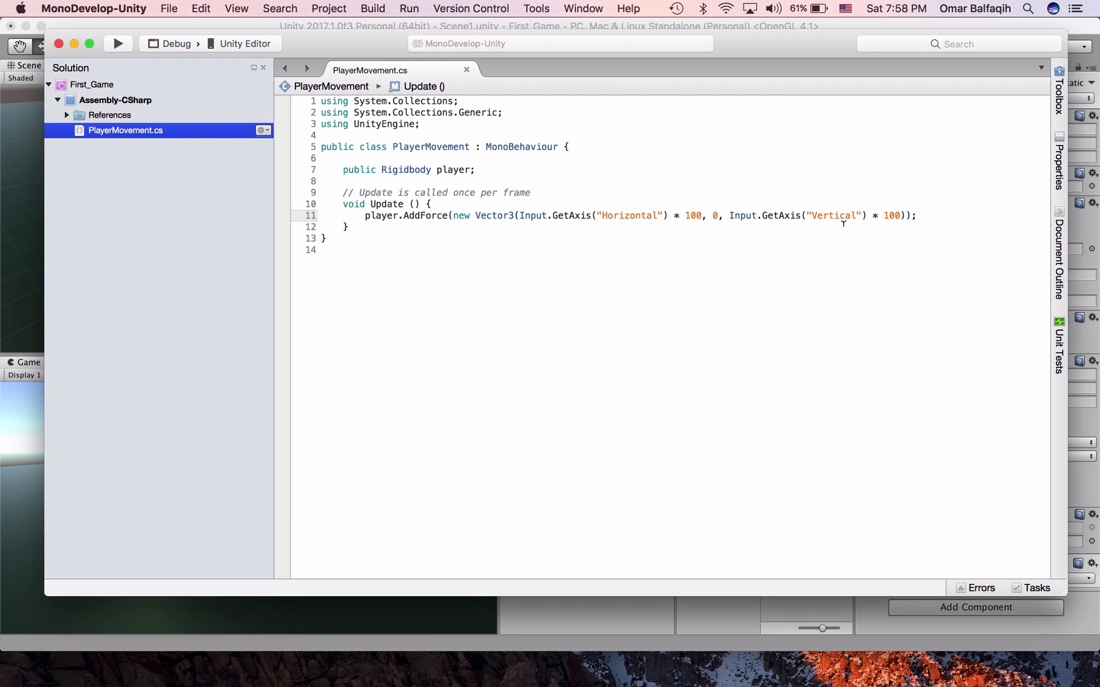
key("super+Tab")
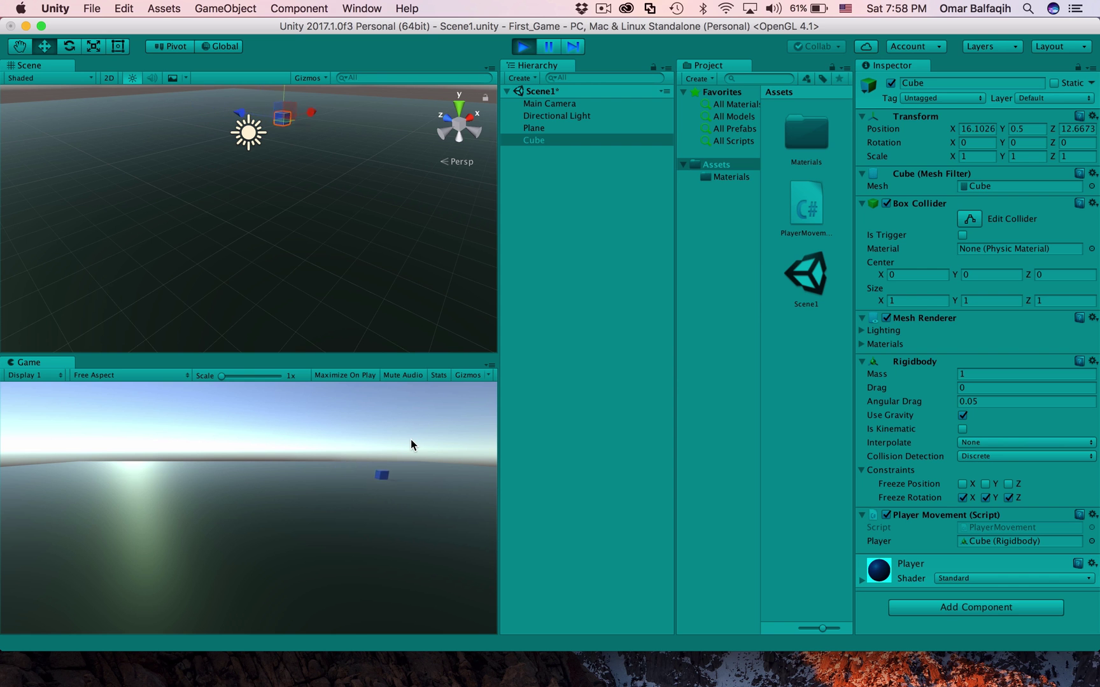
Step: Exit Play mode so the Cube resets to Y 1.63, then go back to PlayerMovement.cs
left_click(524, 47)
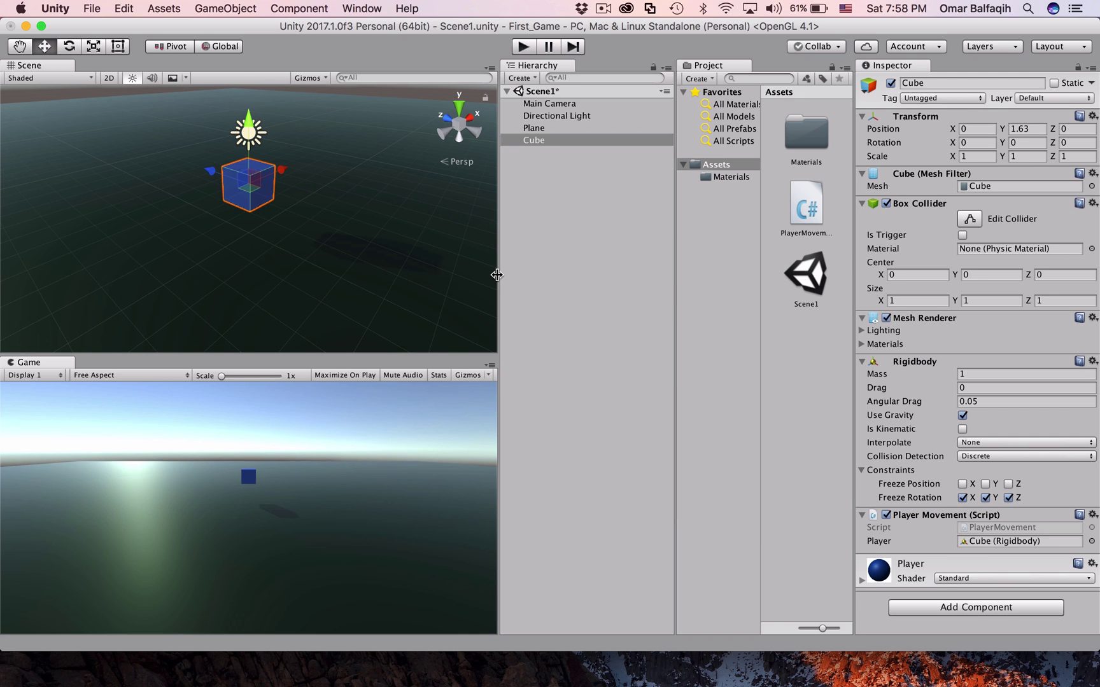
key("super+Tab")
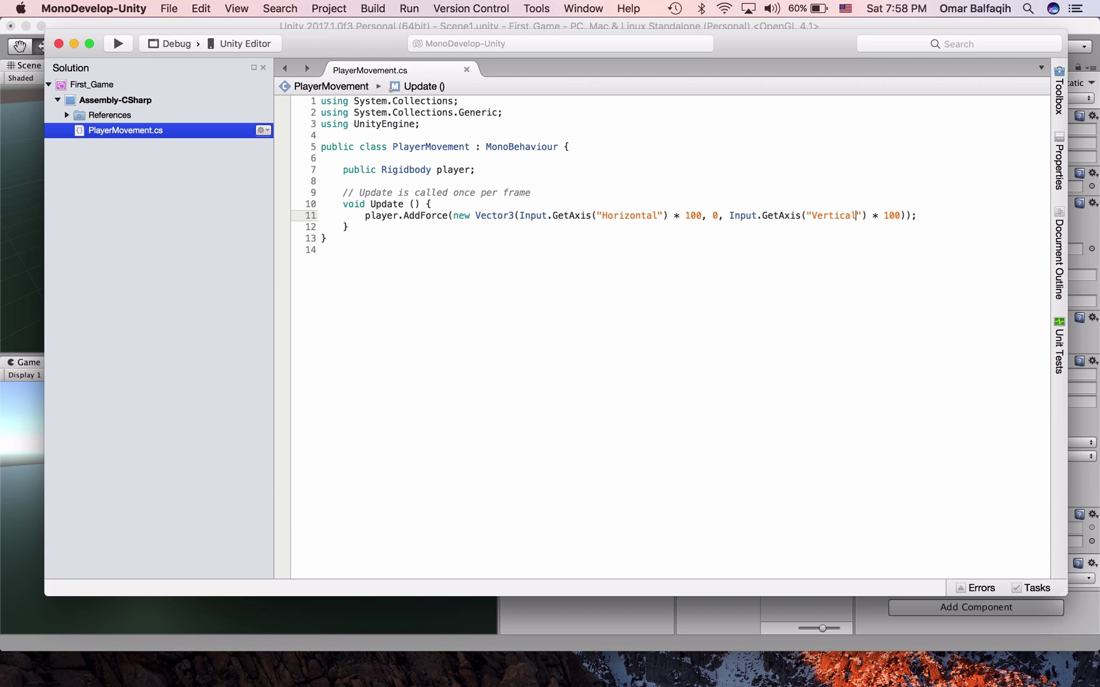
Step: Add if(player.velocity.magnitude < 9) on a new line guarding the AddForce call
left_click(432, 204)
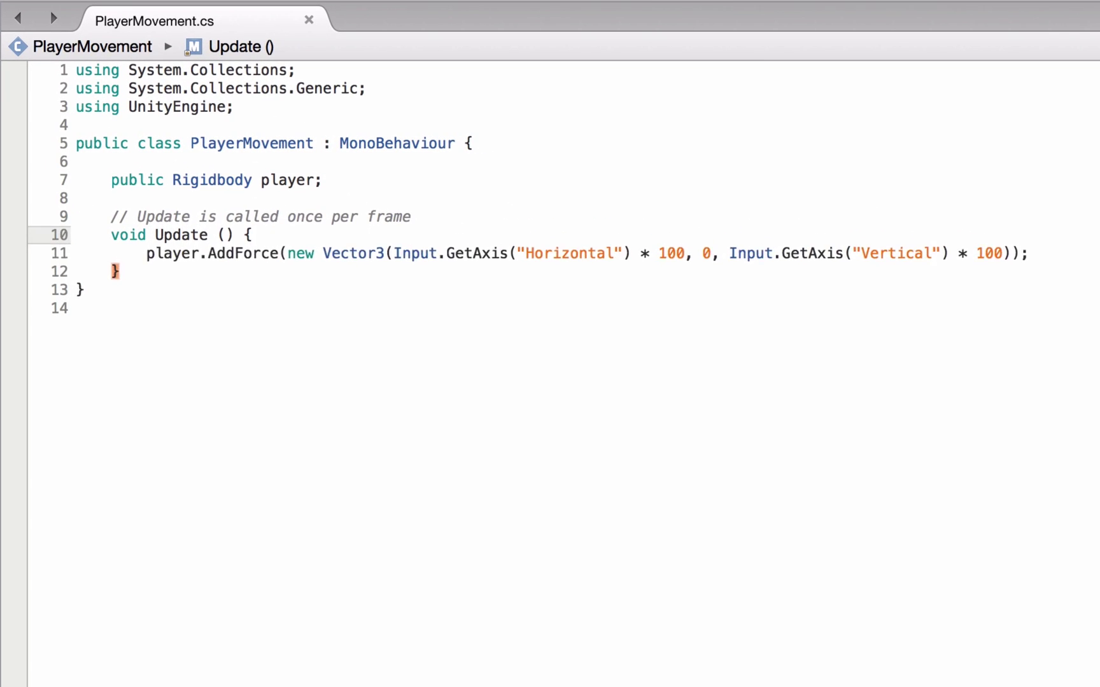
key("Return")
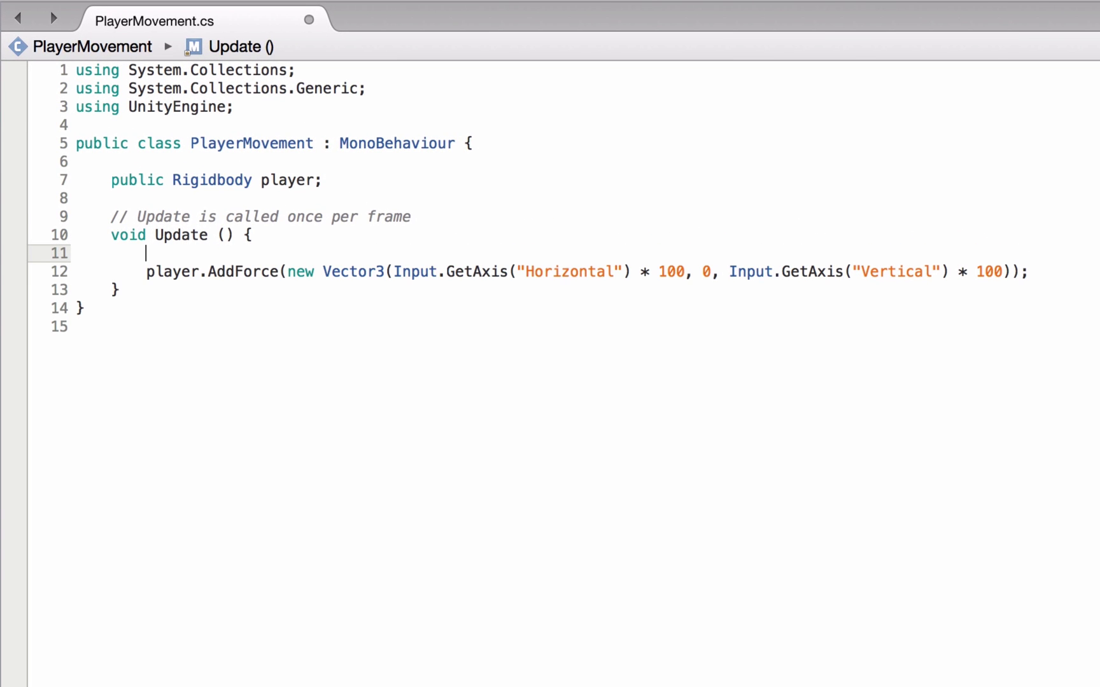
type("if(")
type("pla")
key("Return")
type(".")
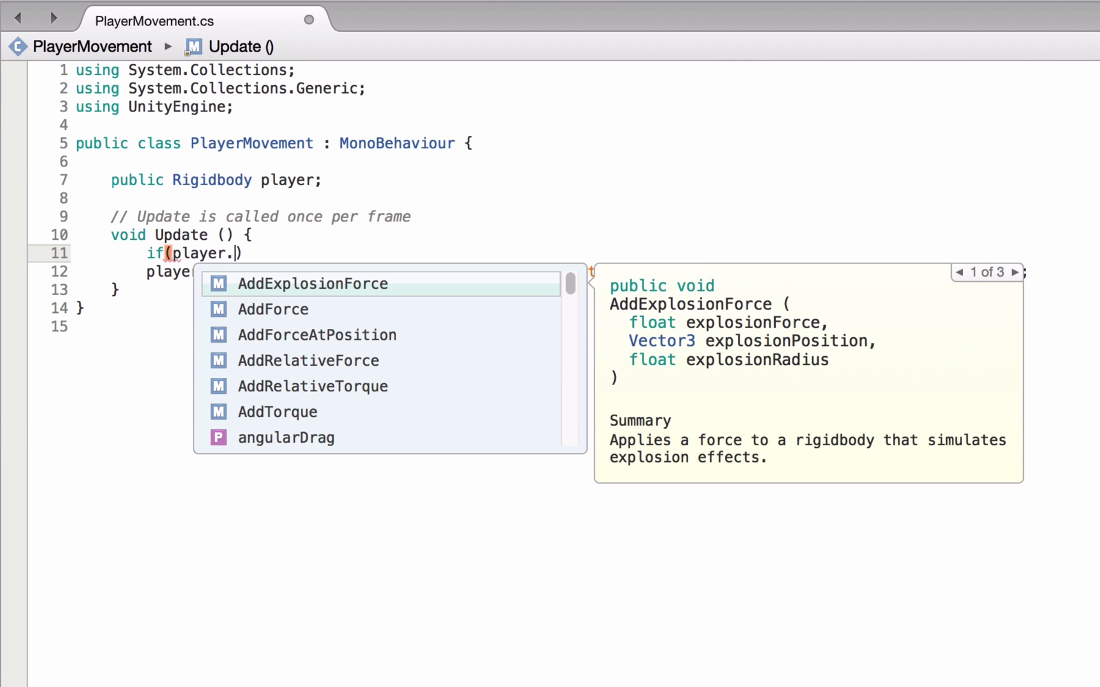
type("ve")
key("Return")
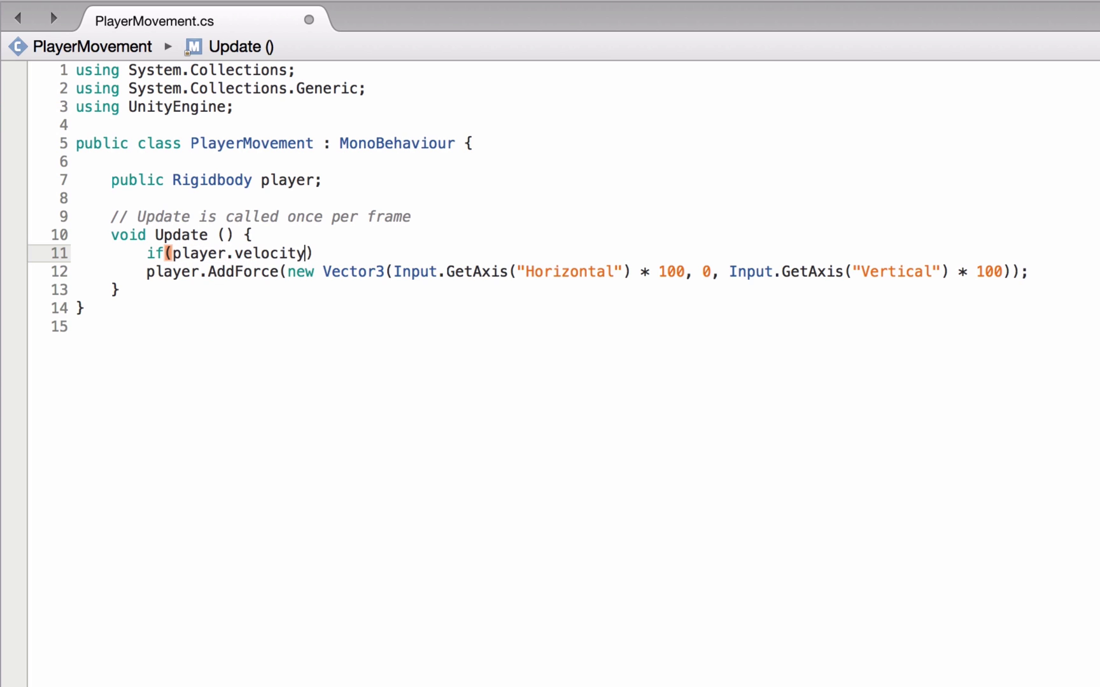
type(".ma")
key("Return")
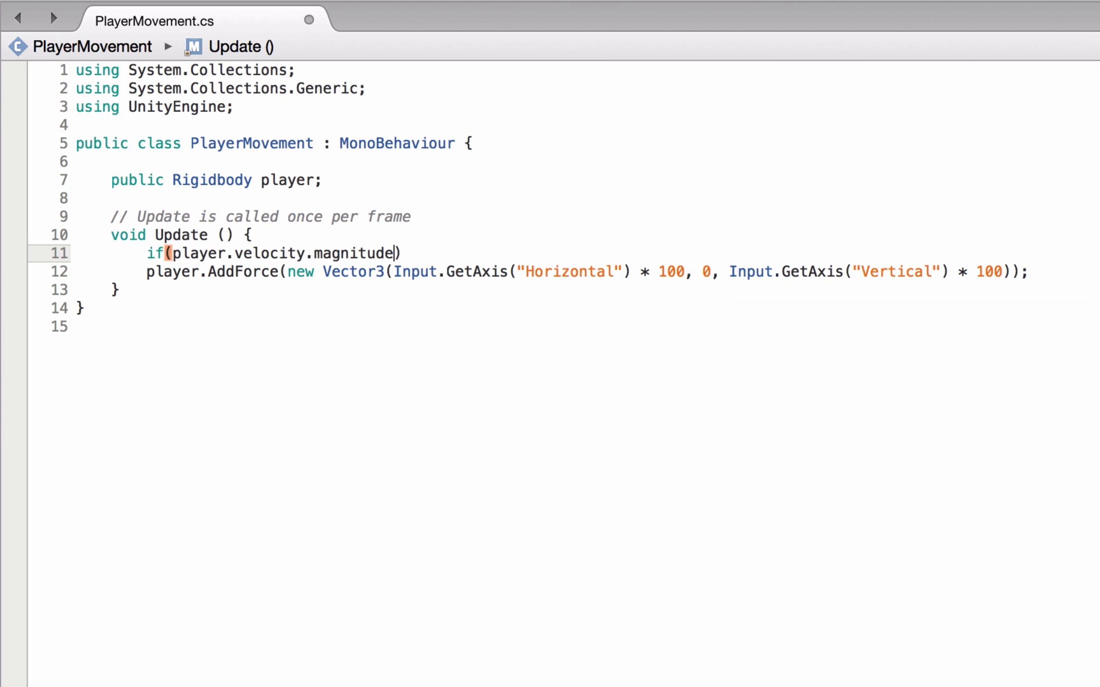
type("< ")
type("9")
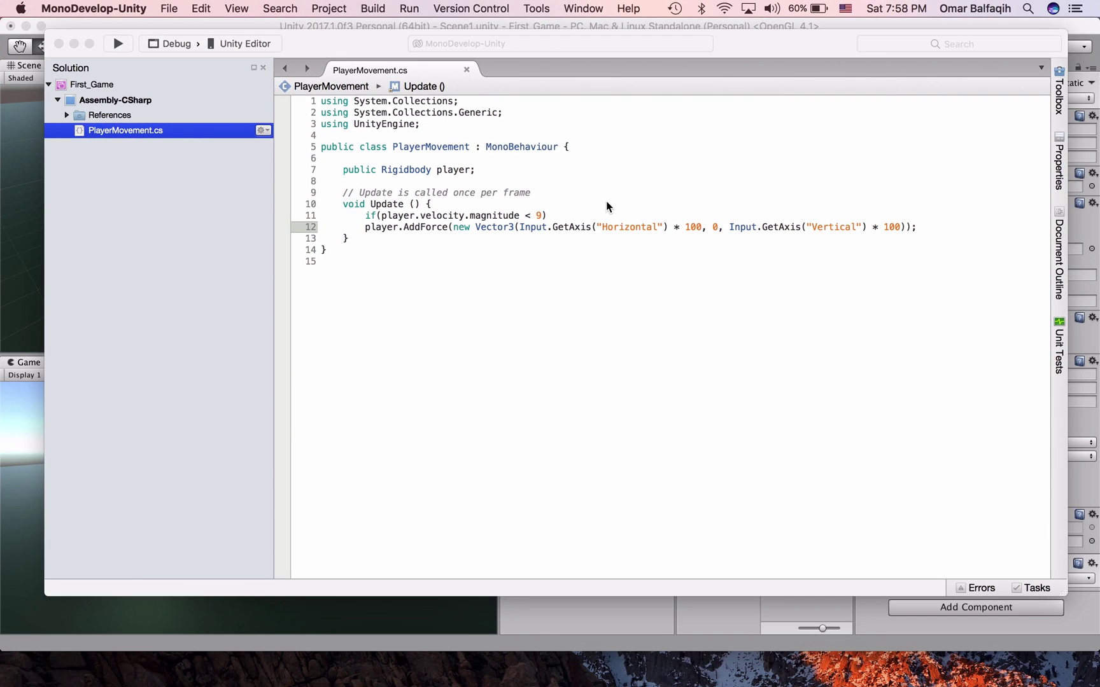
key("super+Tab")
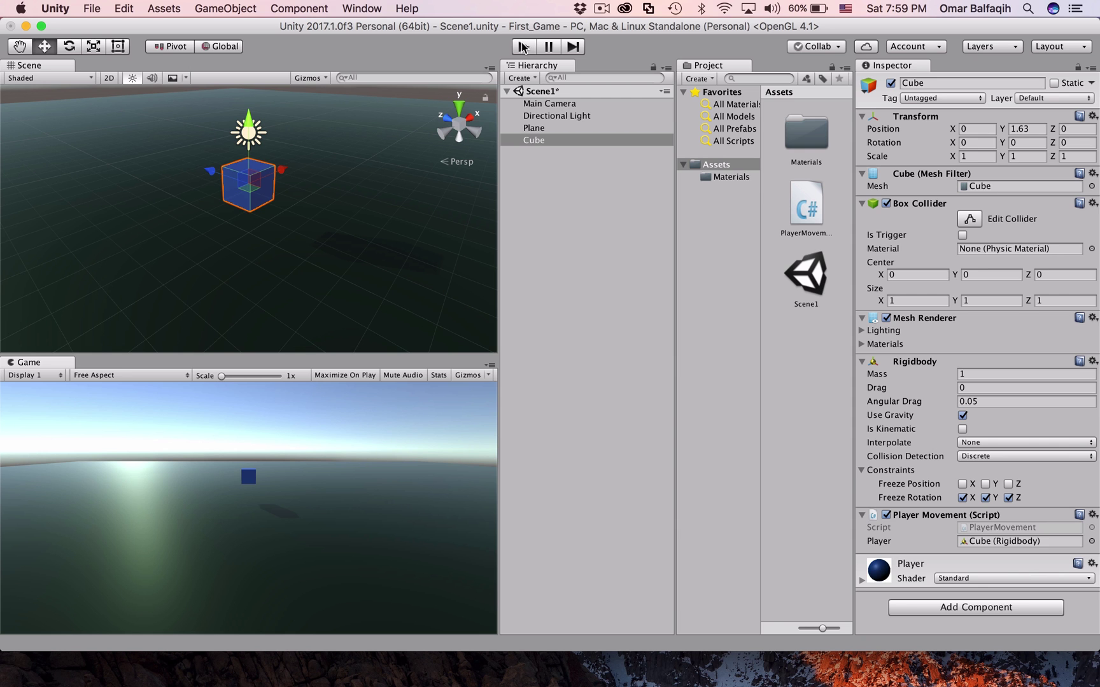
Step: Play the game and steer the cube left, right, forward and back under the speed cap
left_click(523, 49)
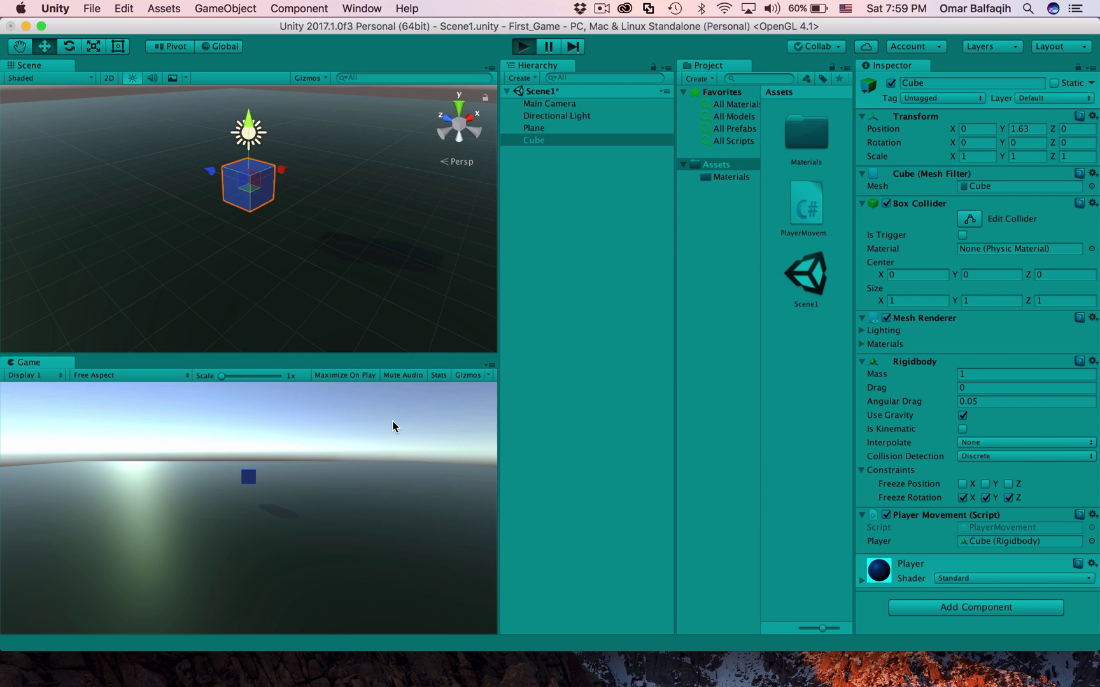
key("d")
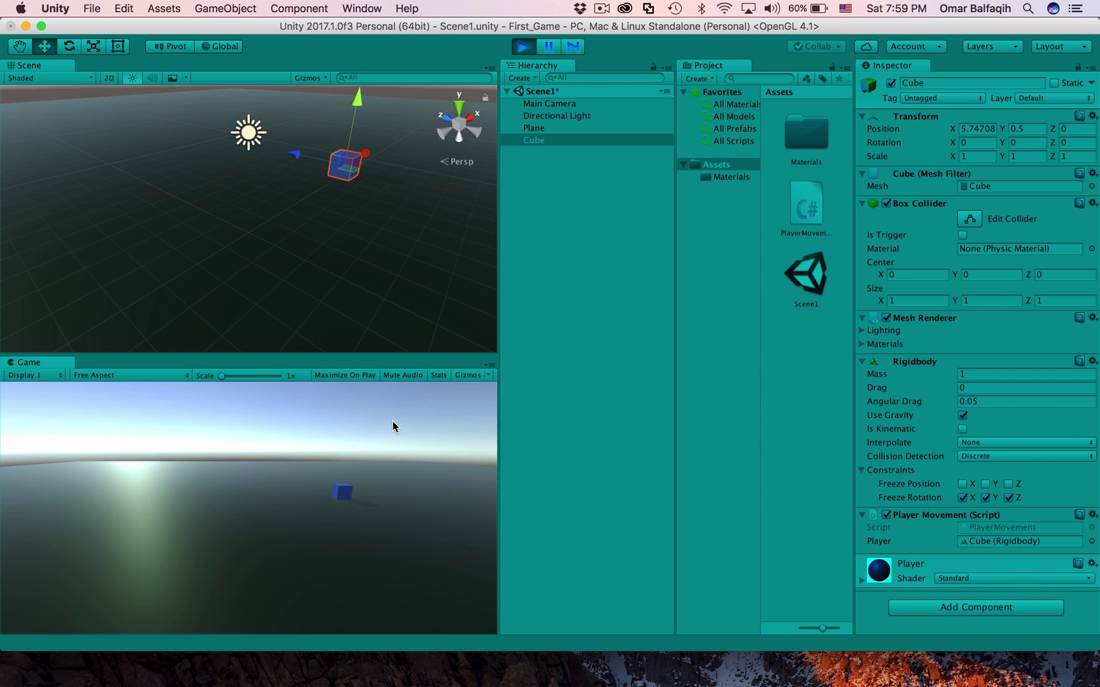
key("a")
key("w")
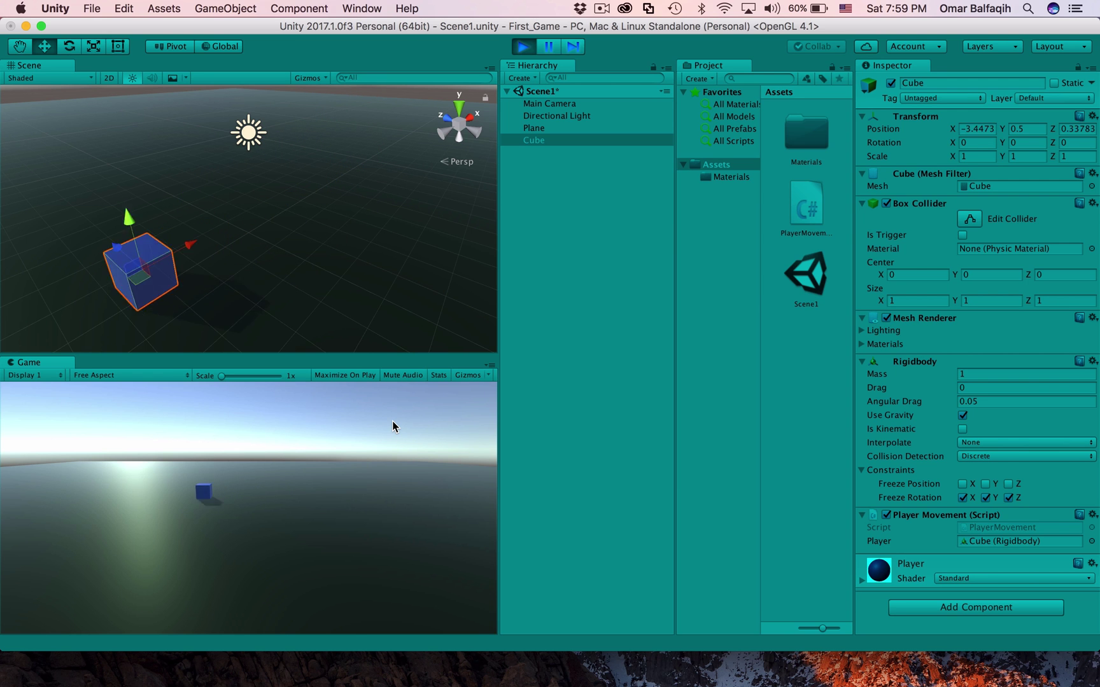
key("d")
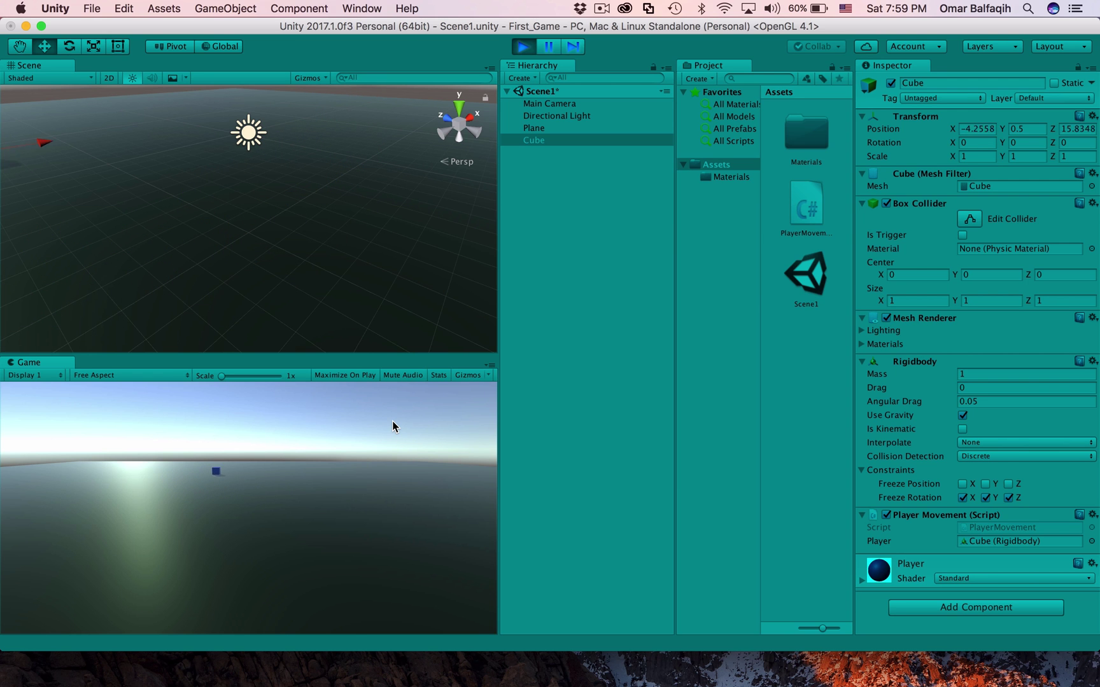
key("s")
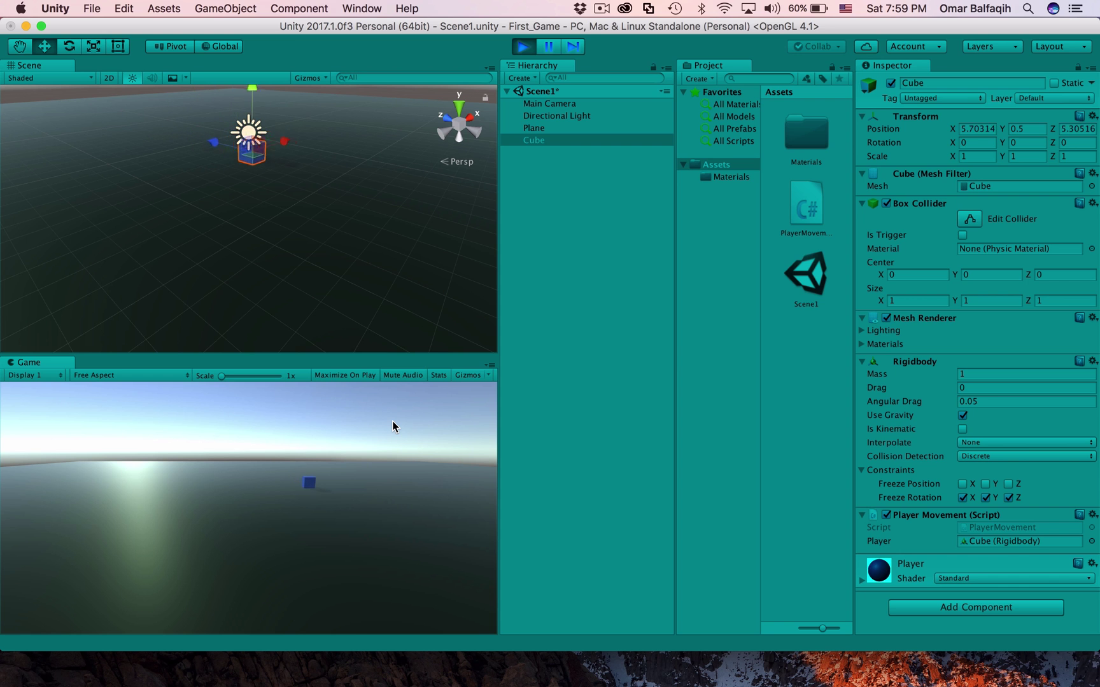
key("a")
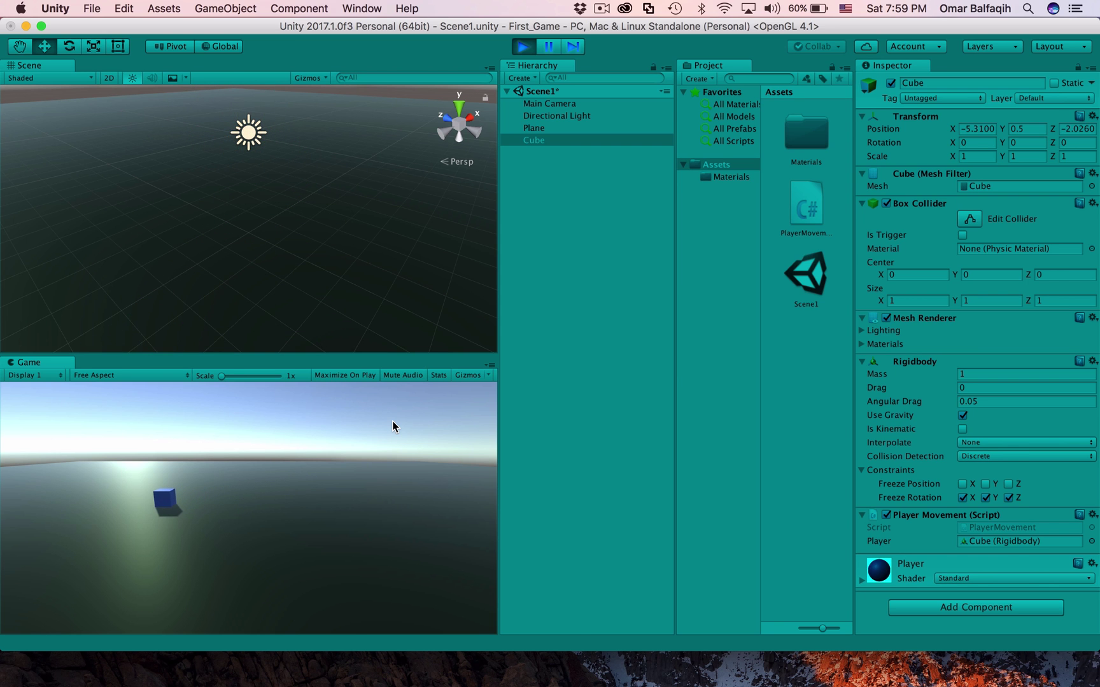
key("d")
key("d")
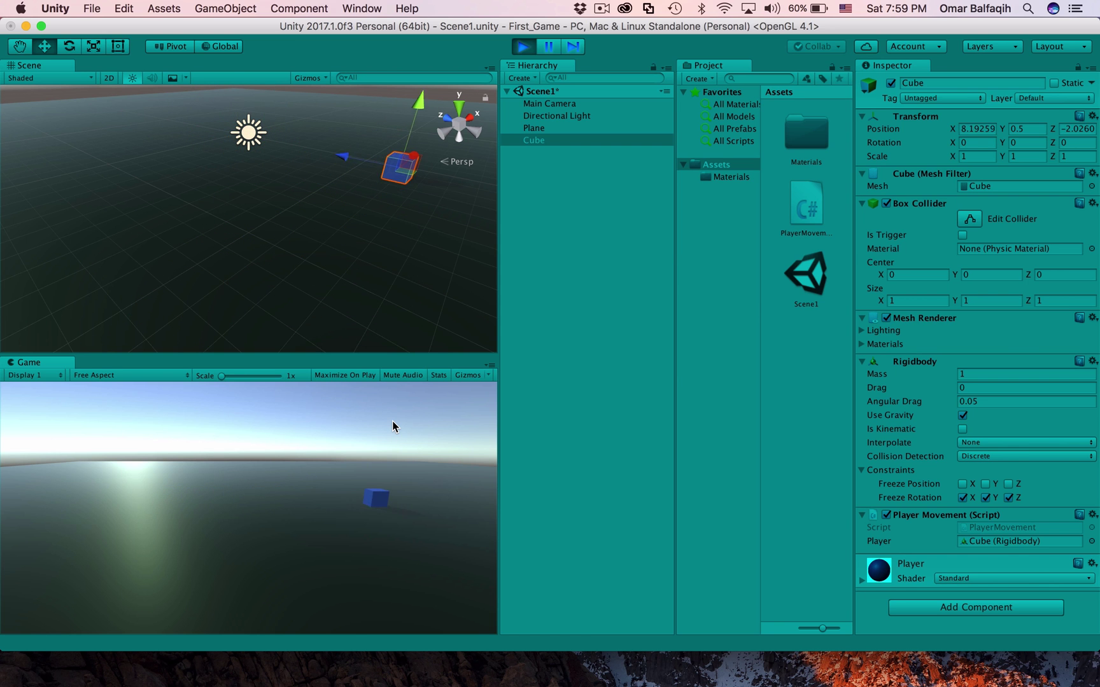
key("a")
key("a")
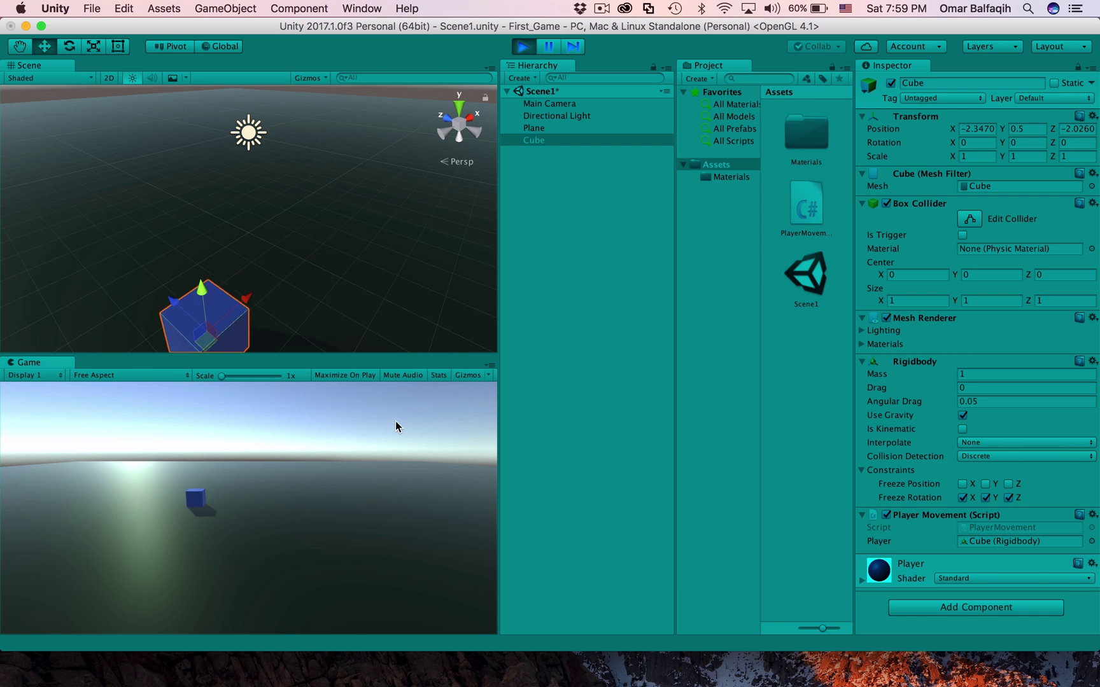
key("d")
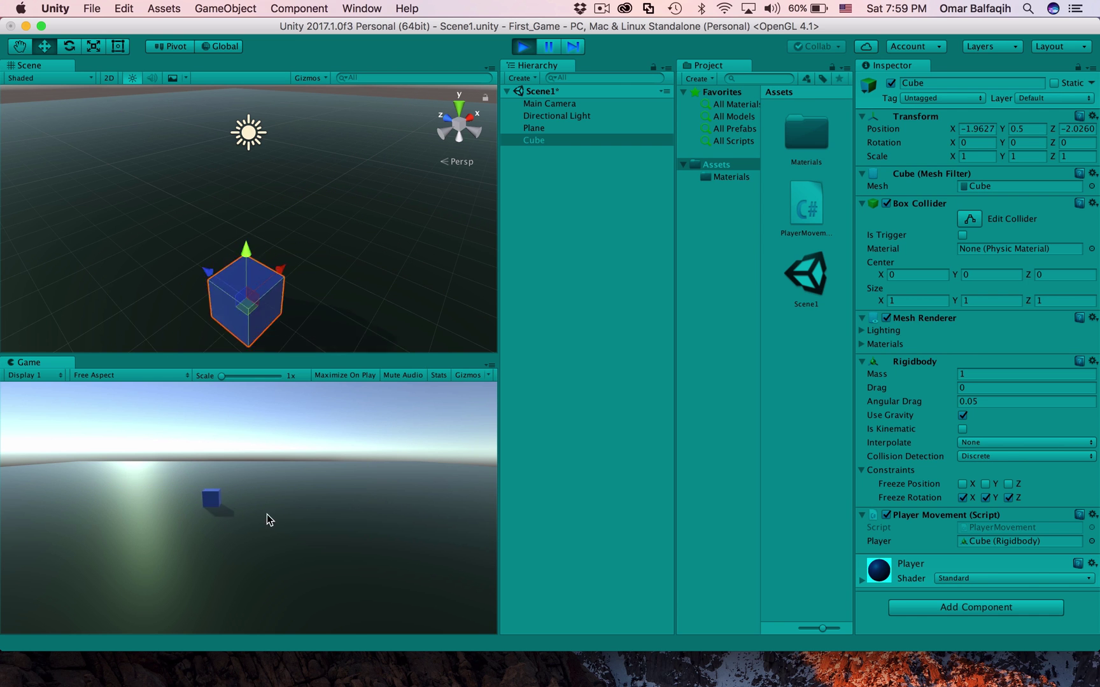
key("d")
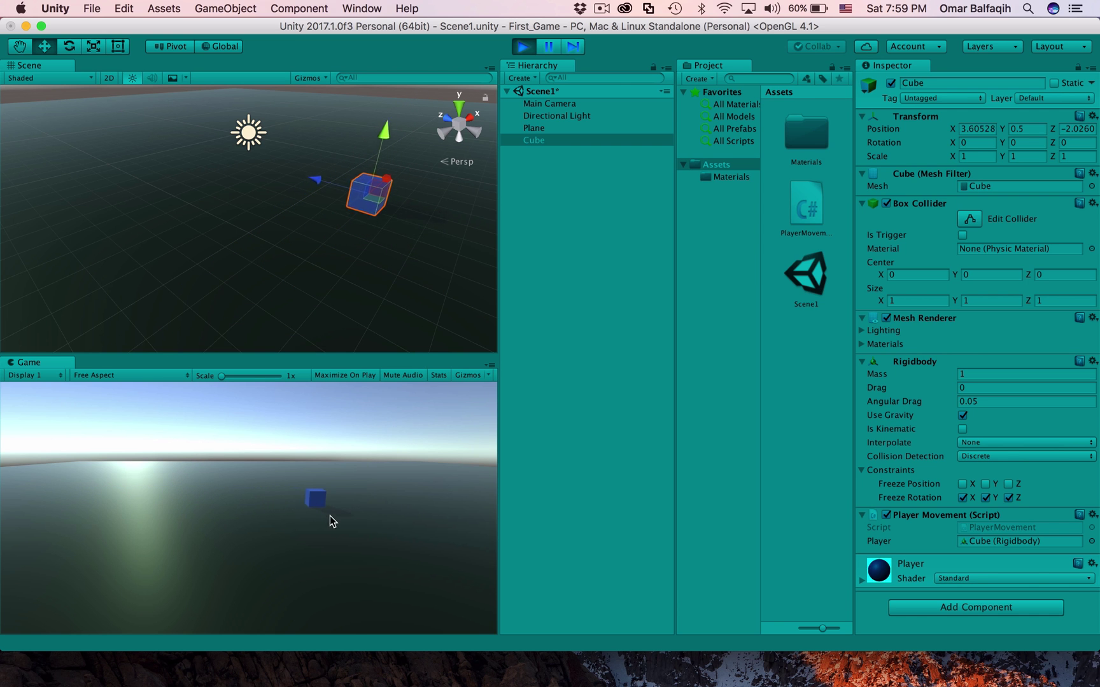